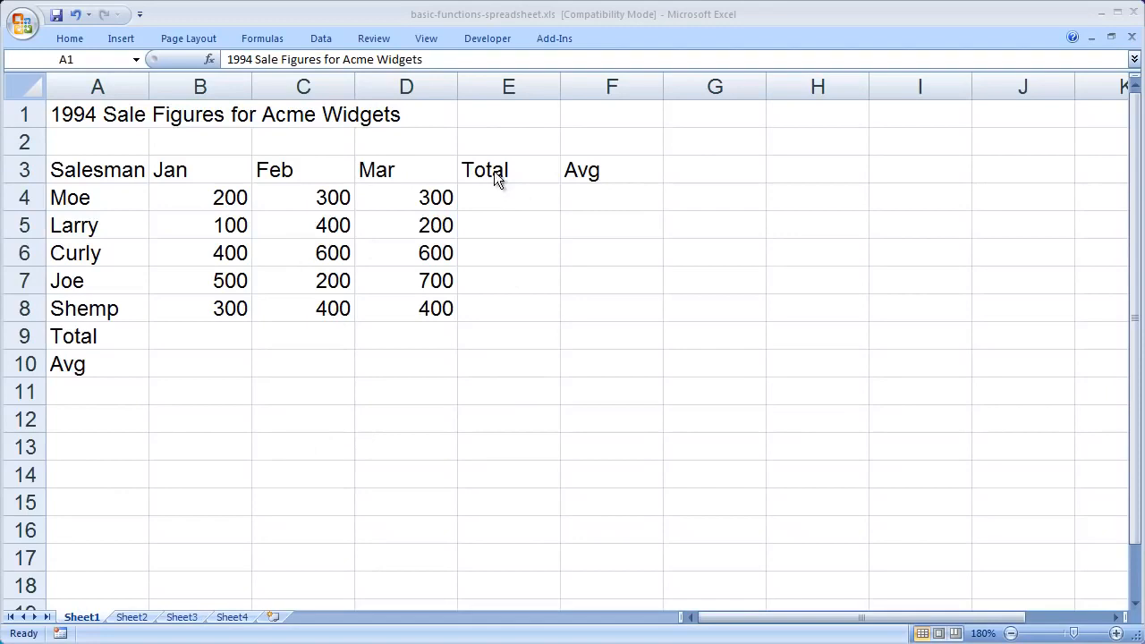
Enter the formula =sum(b4:d4) in cell E4 to total the first salesman's January to March sales
click(498, 170)
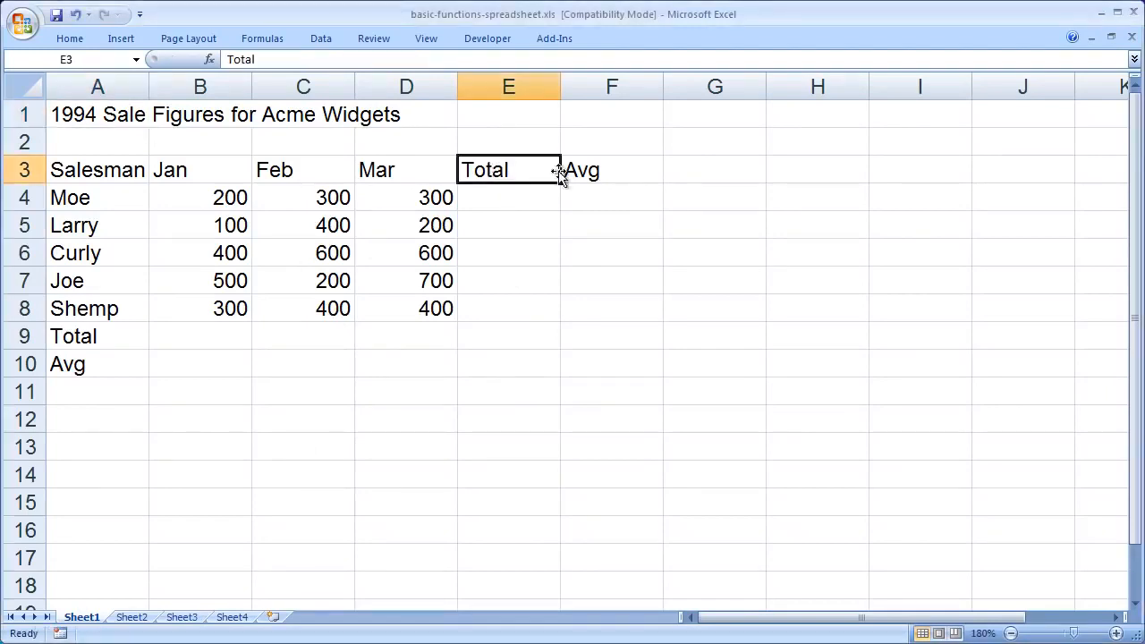
click(638, 171)
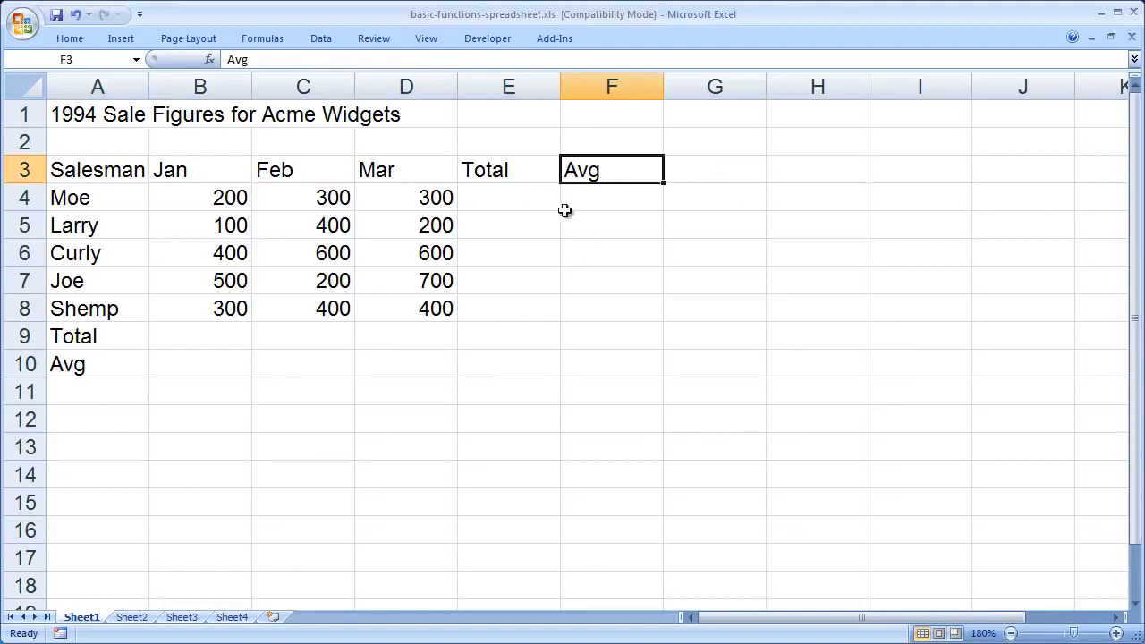
click(507, 201)
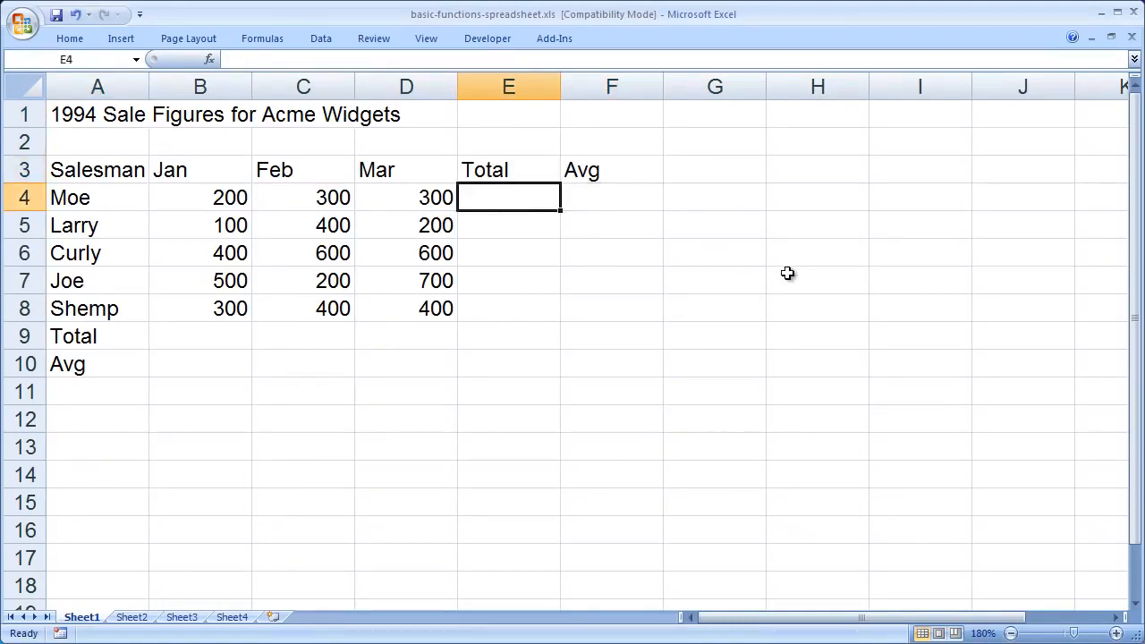
text(=)
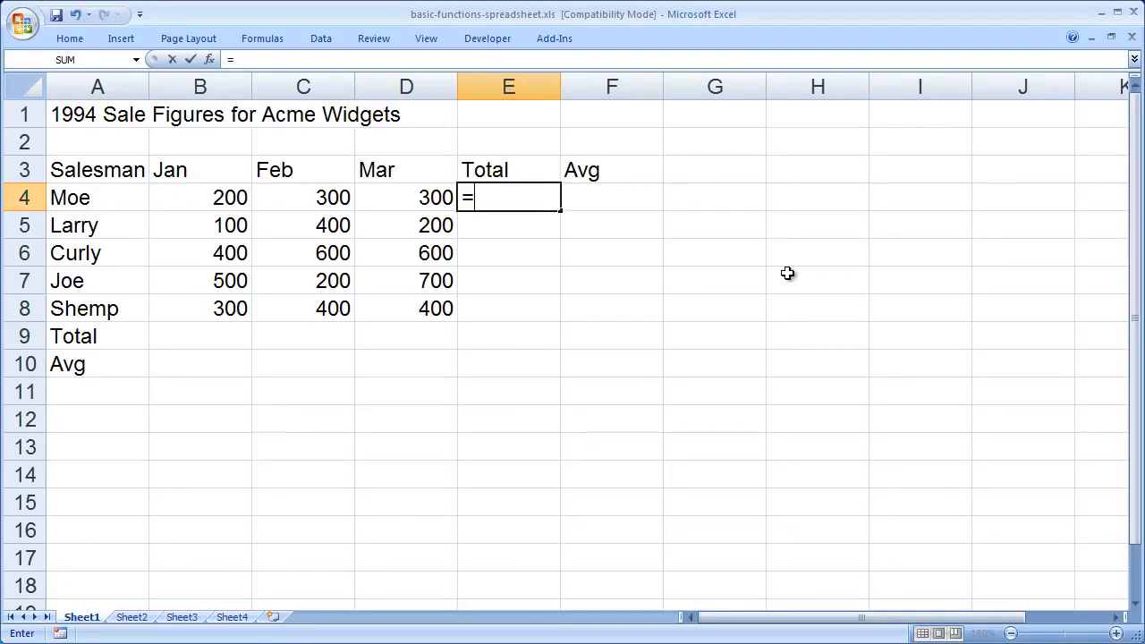
text(sum)
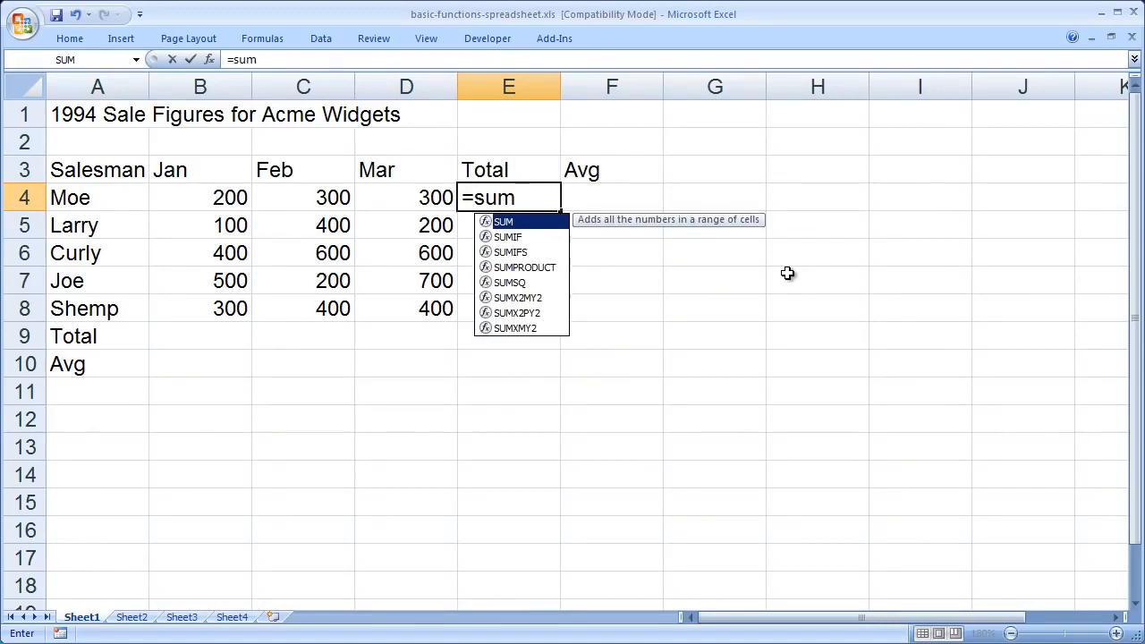
text(()
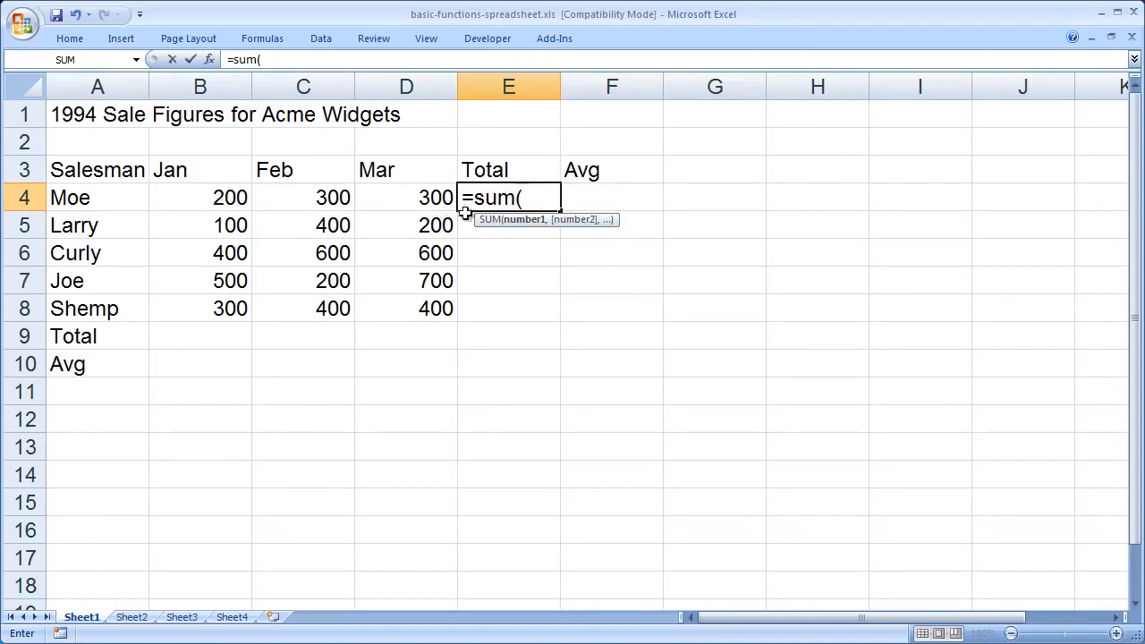
text(b4)
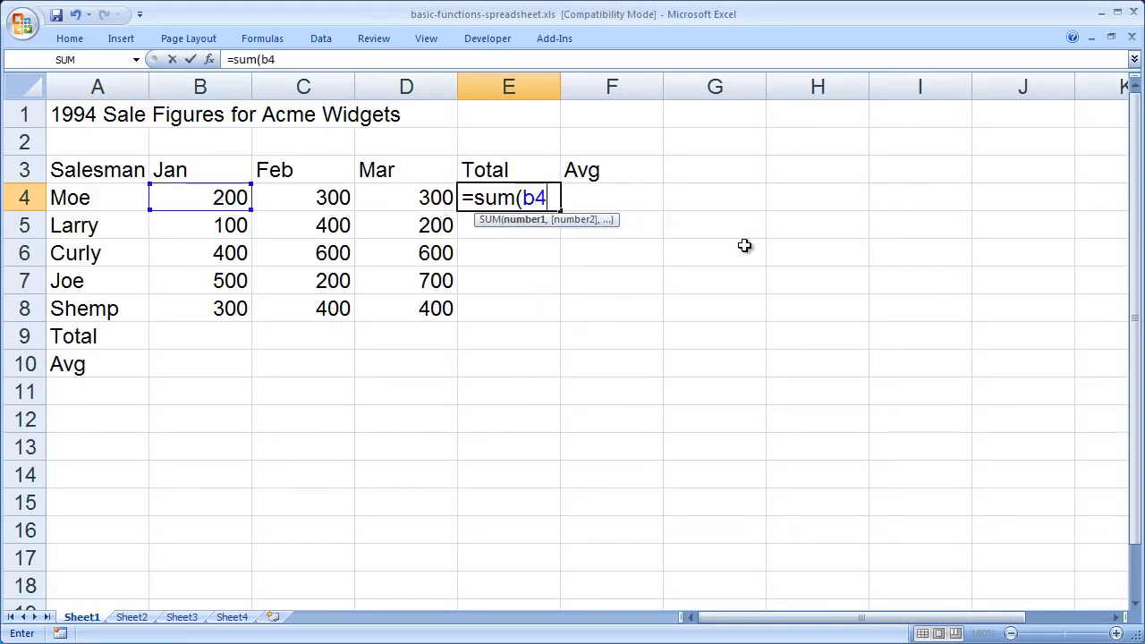
text(:d4)
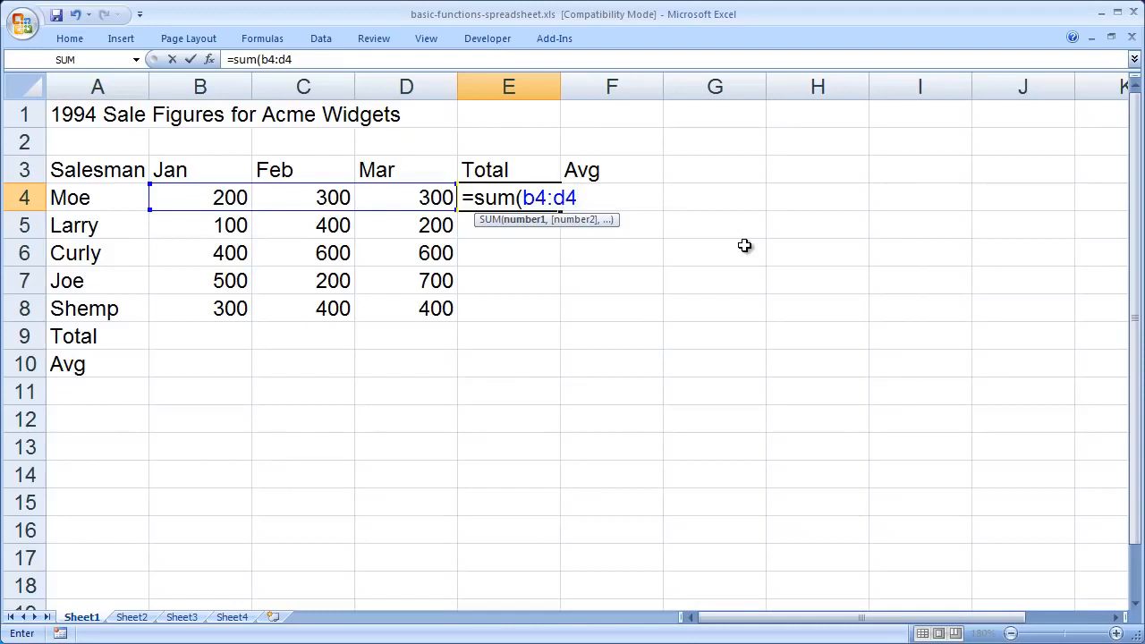
text())
key(Return)
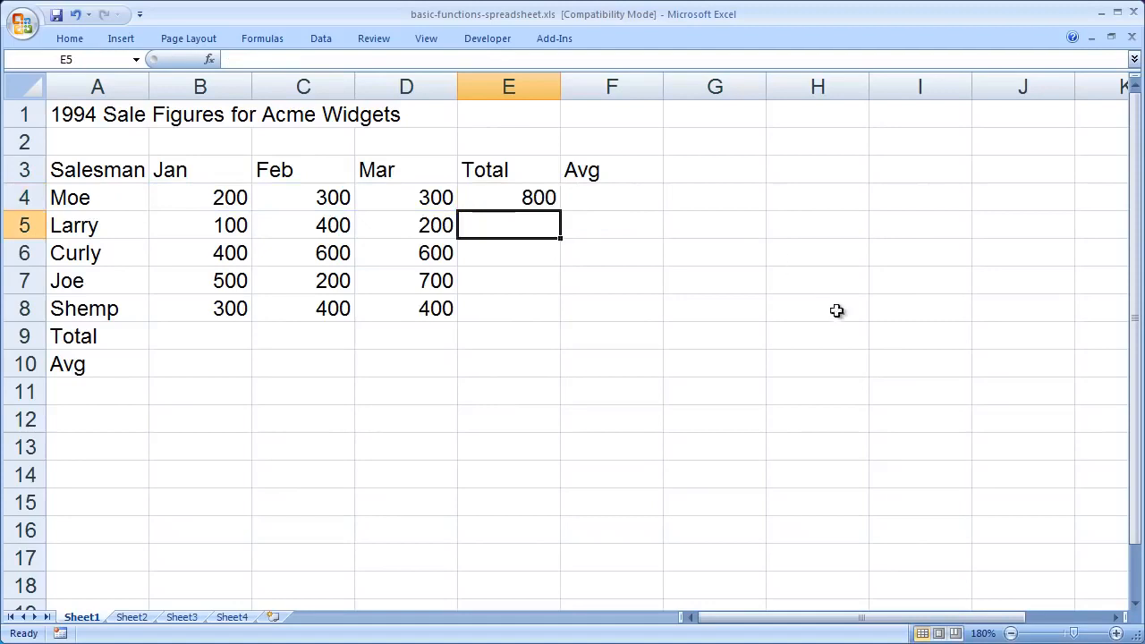
Enter an AVERAGE formula in cell F4 over the first salesman's January to March sales, range B4:D4
click(607, 198)
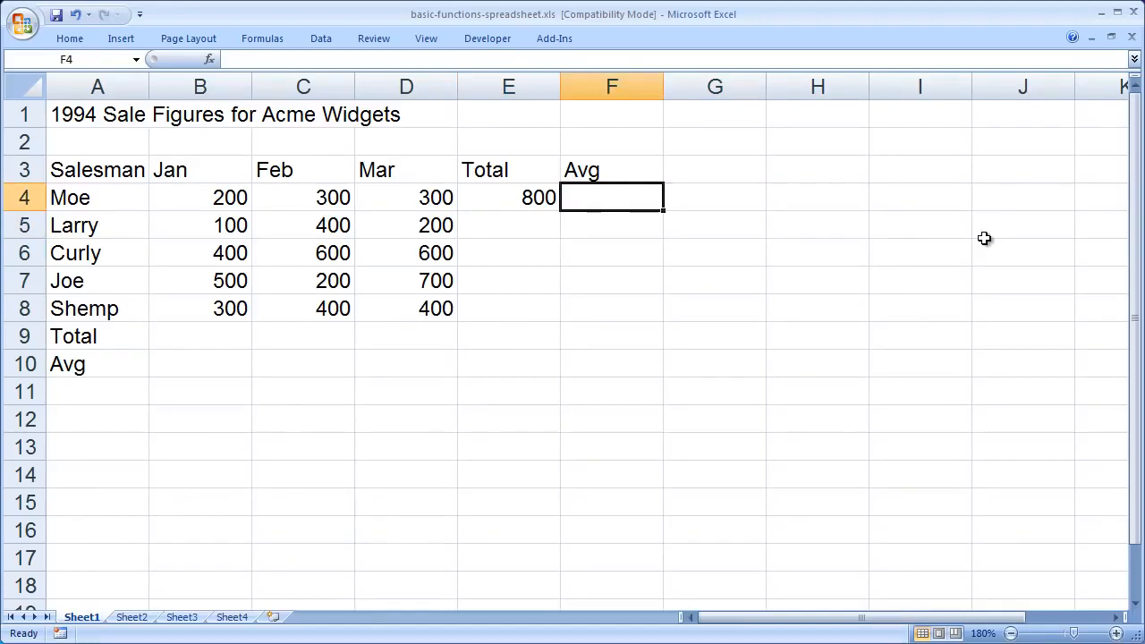
text(=)
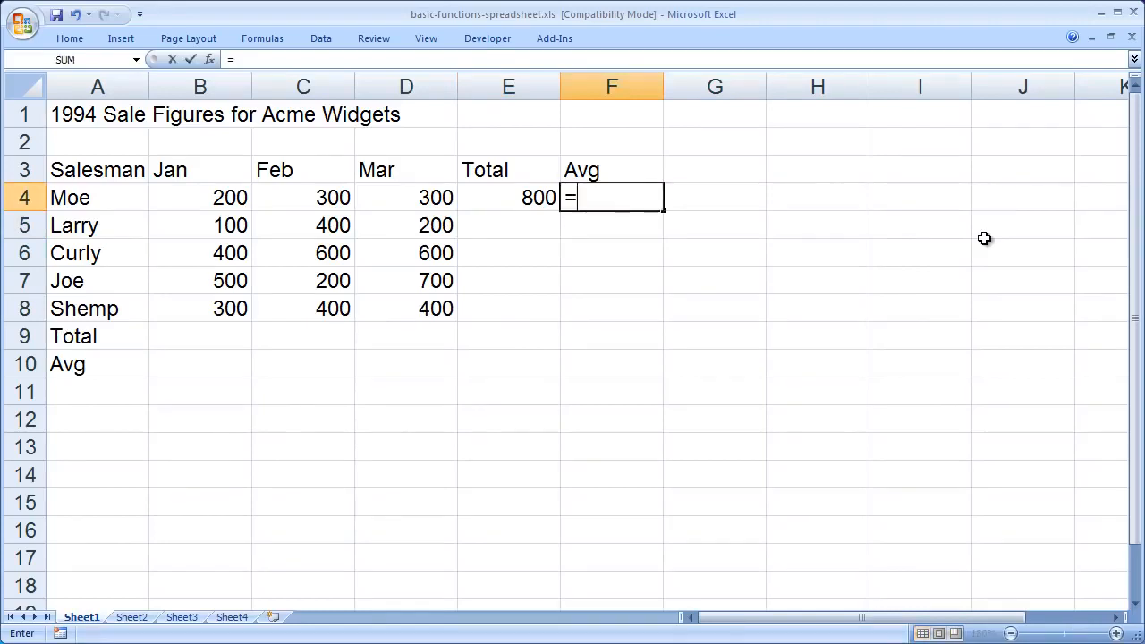
text(average)
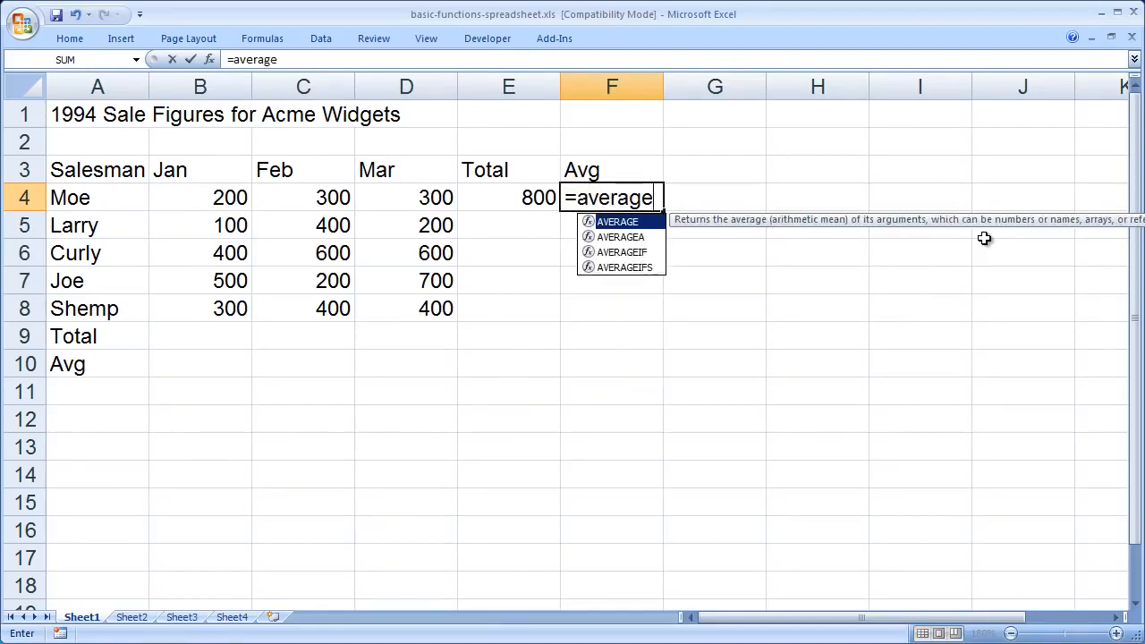
text(()
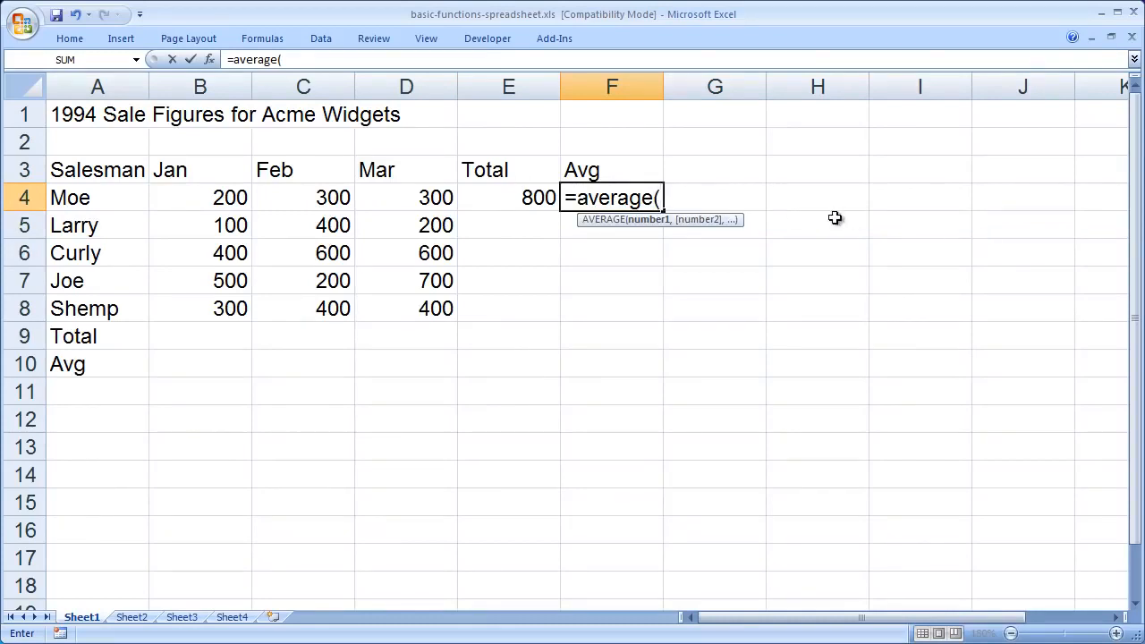
text(b4:d4)
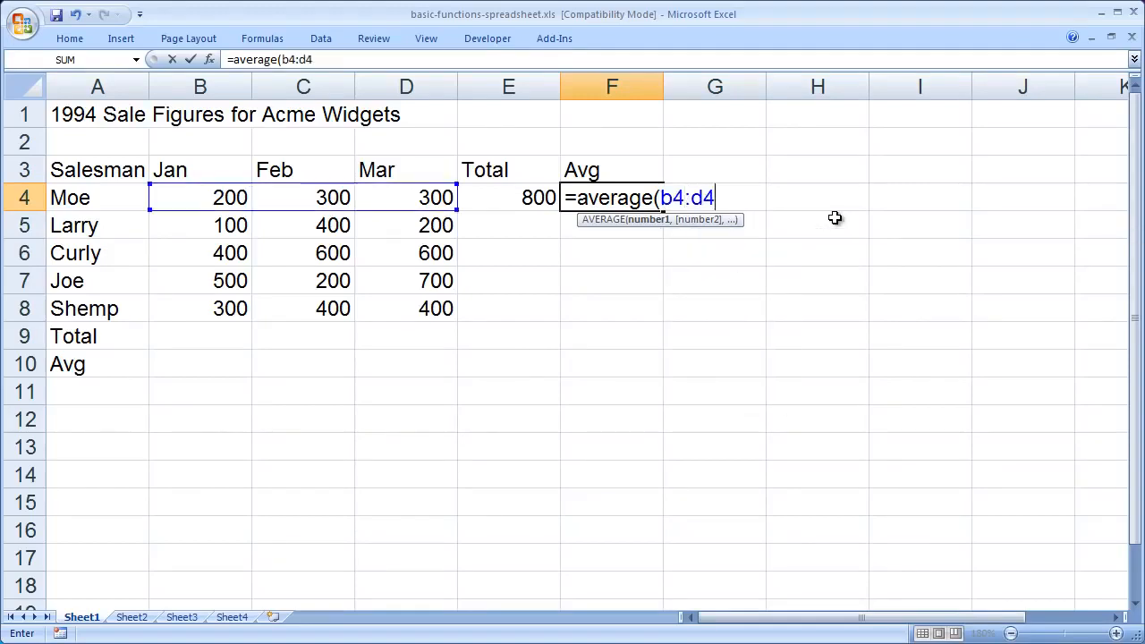
key(BackSpace)
key(BackSpace)
key(BackSpace)
key(BackSpace)
key(BackSpace)
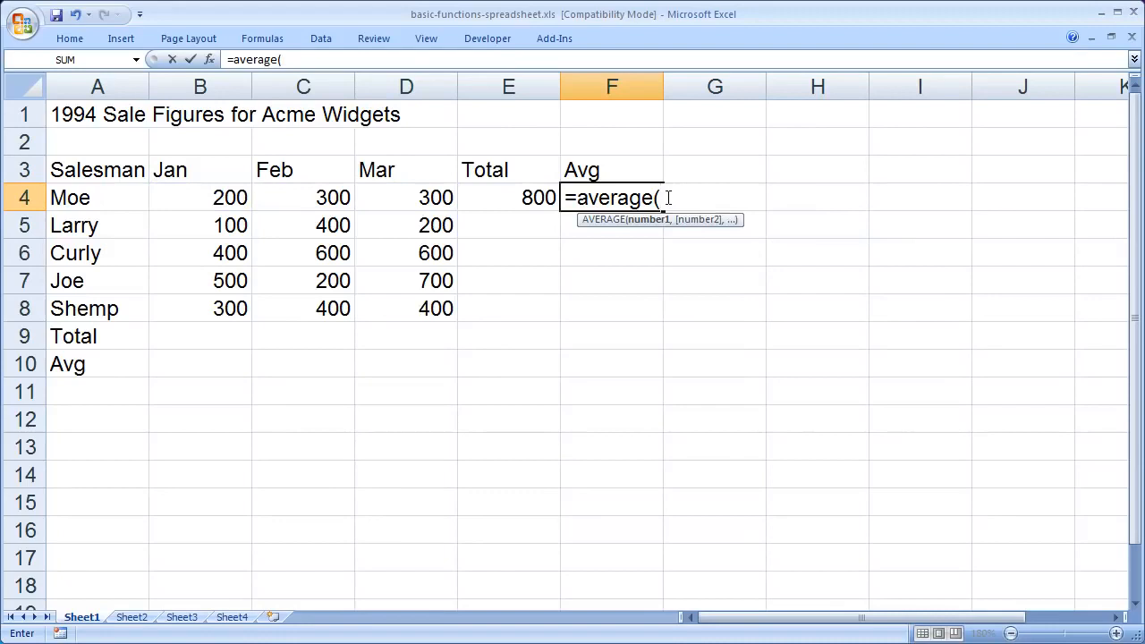
drag(209, 194, 414, 192)
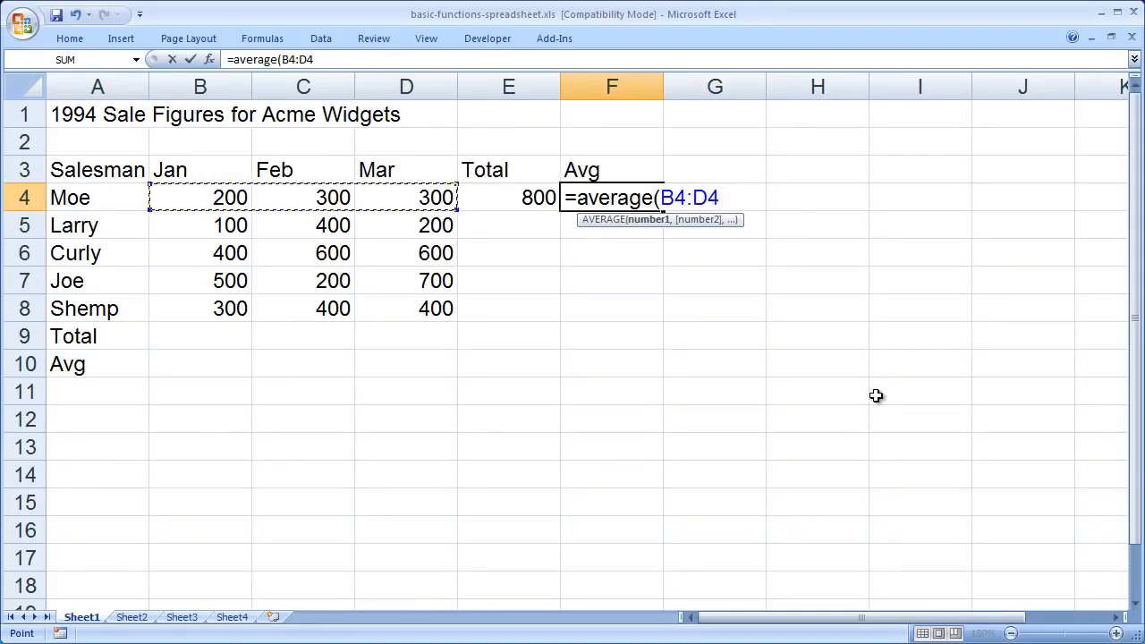
text())
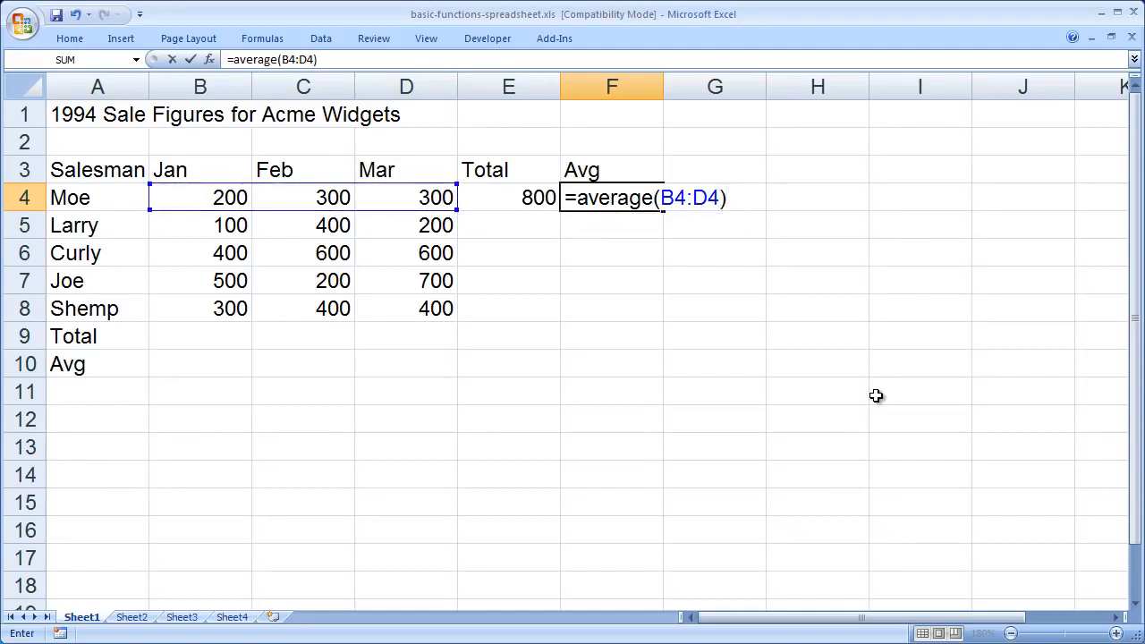
key(Return)
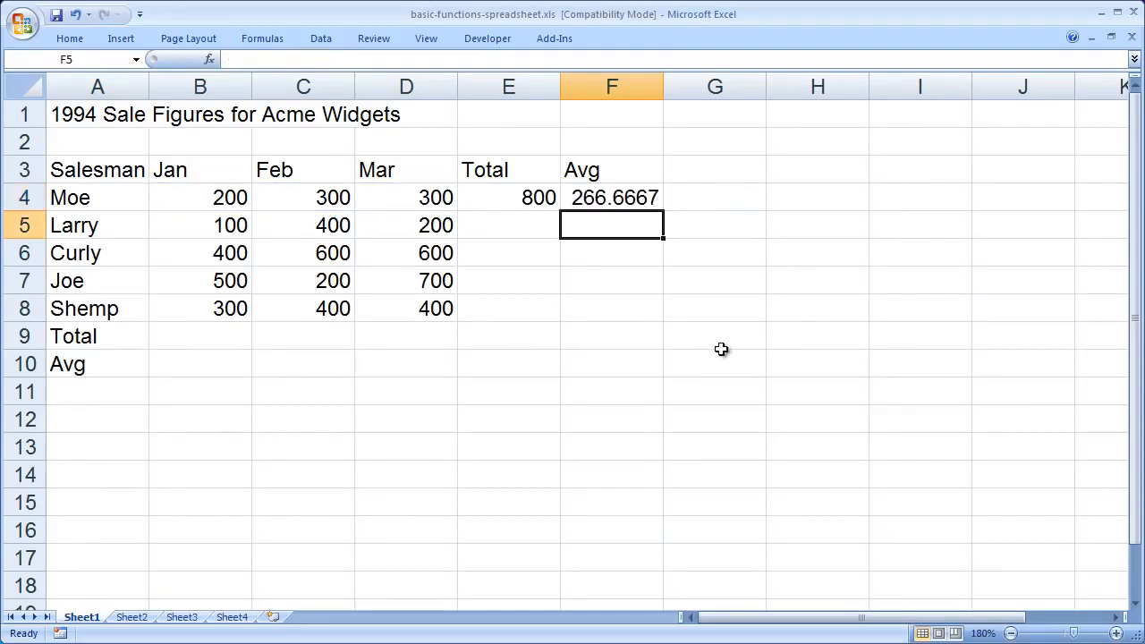
drag(720, 344, 721, 365)
click(690, 461)
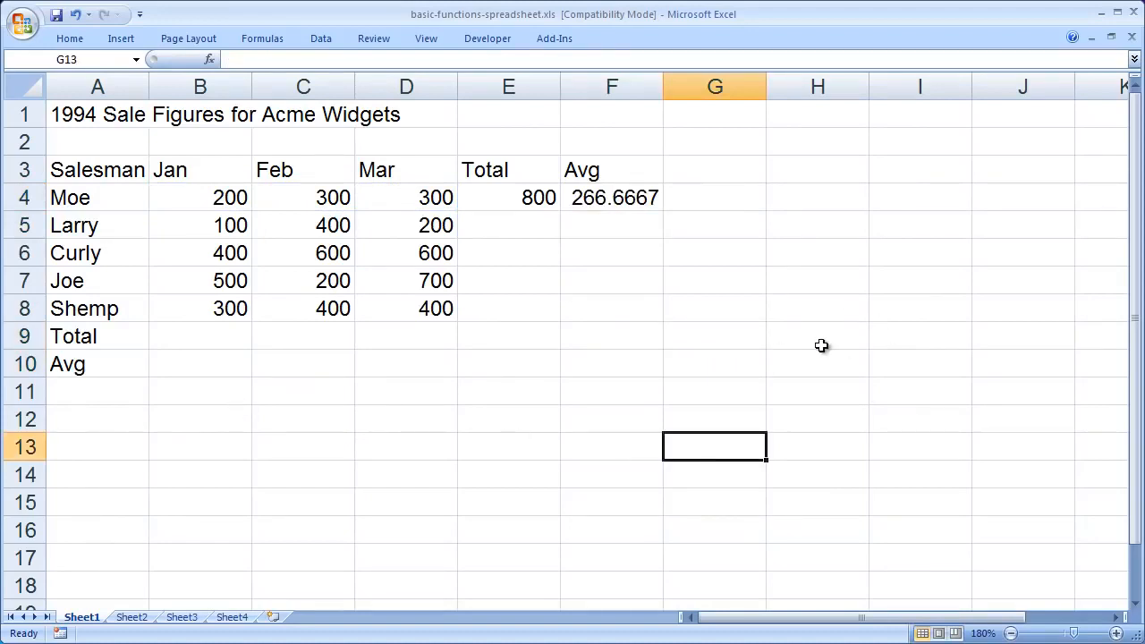
click(703, 340)
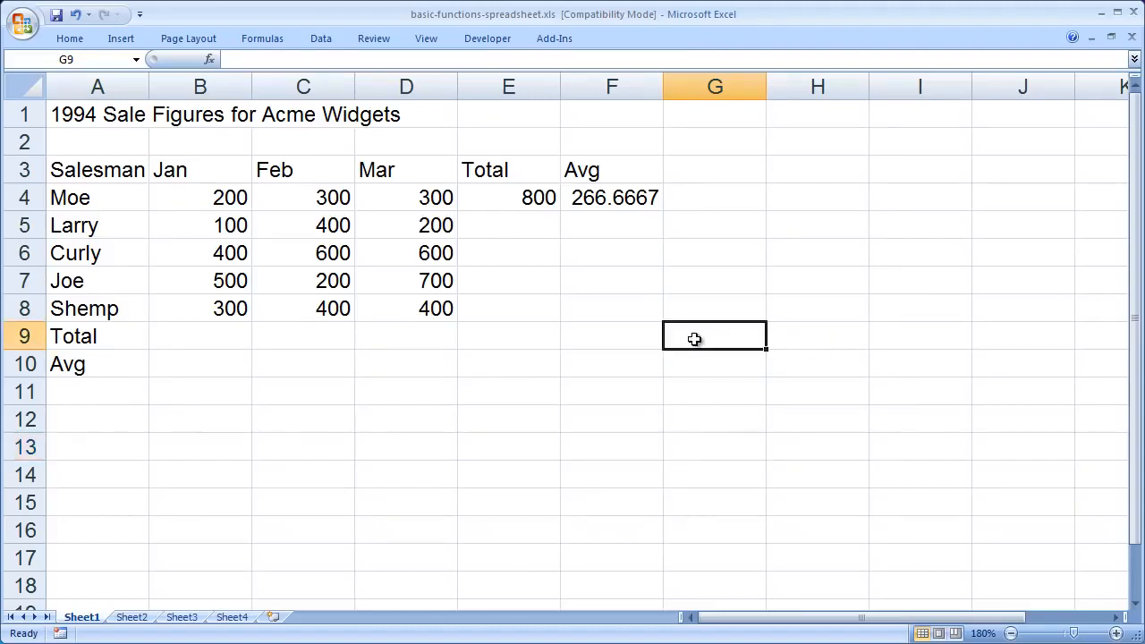
Total the January sales in cell B9 using AutoSum over B4:B8
click(213, 334)
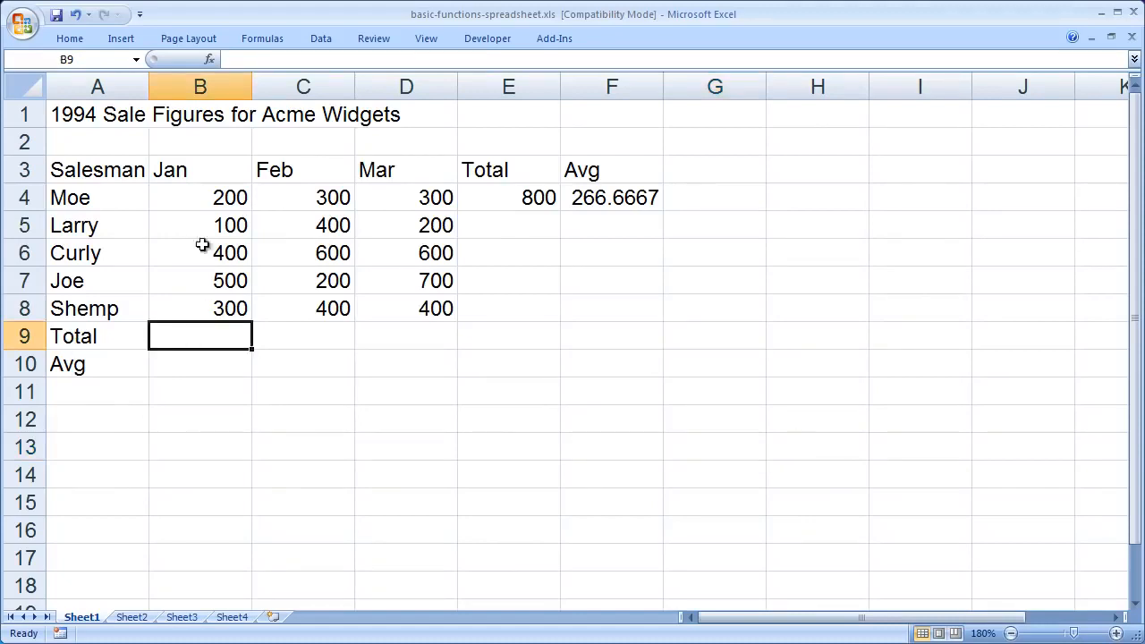
click(63, 38)
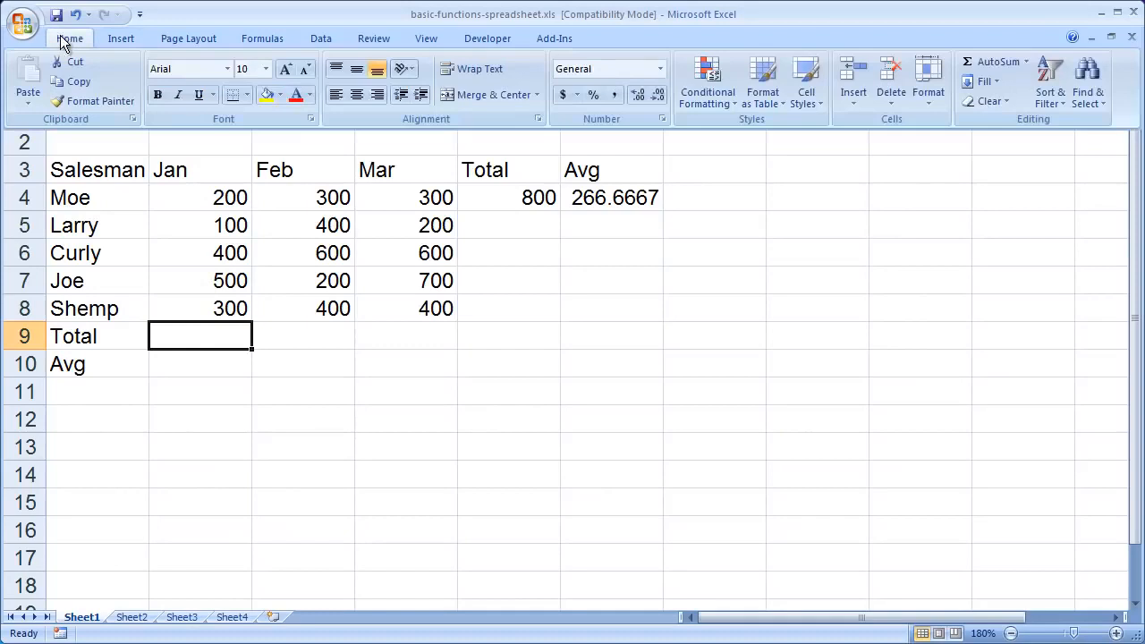
click(992, 62)
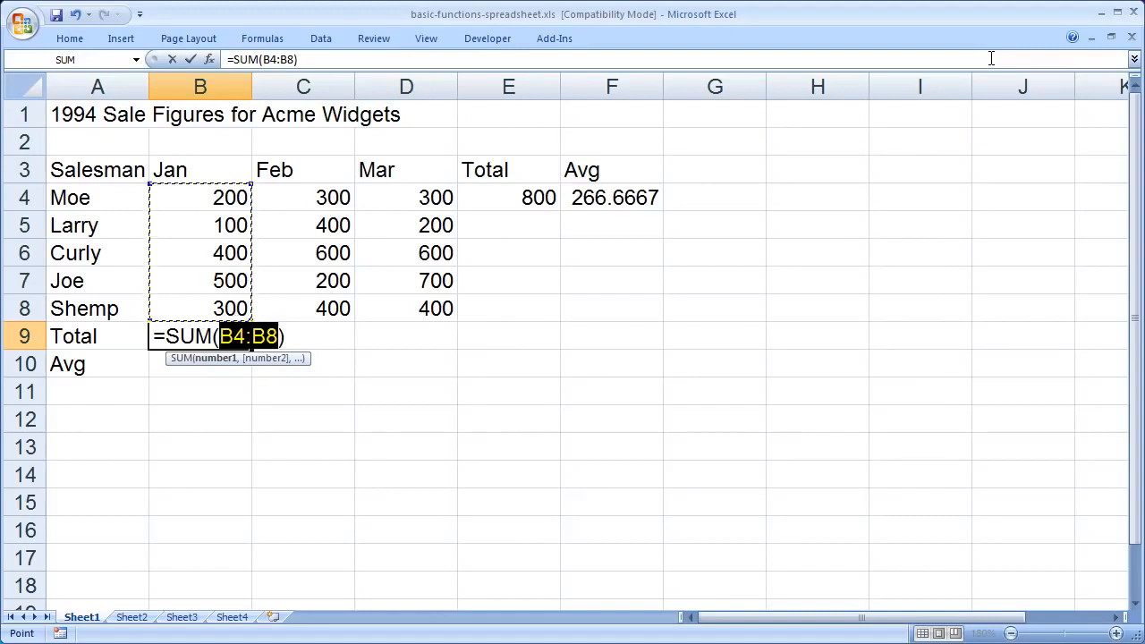
key(Return)
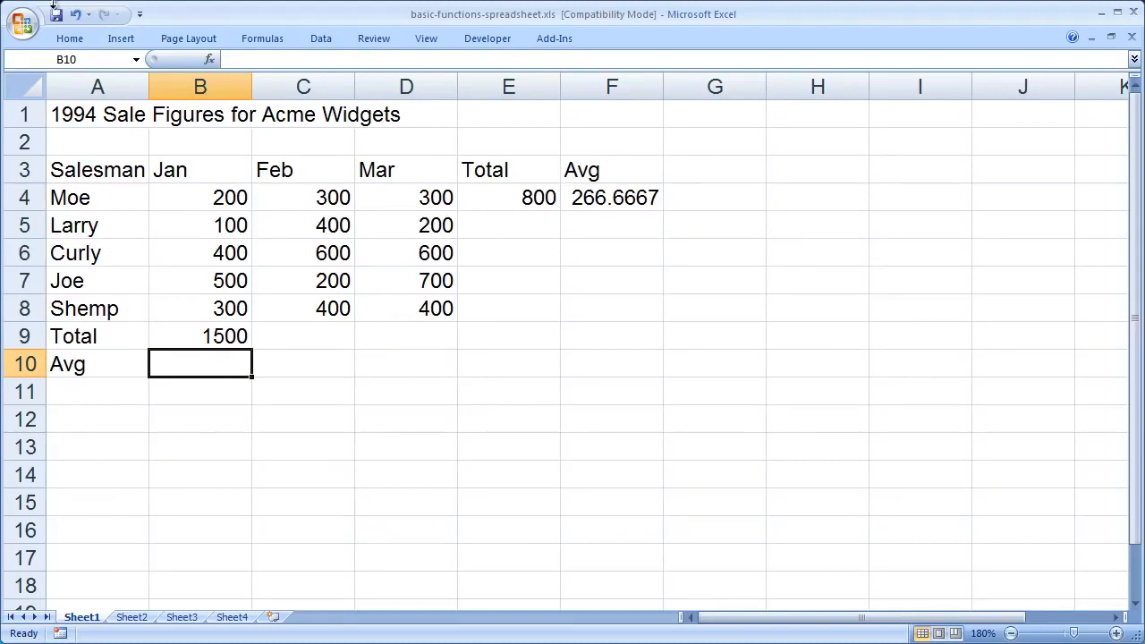
Insert the AutoSum Average function in cell B10 with its range set to the January sales B4:B8
click(62, 39)
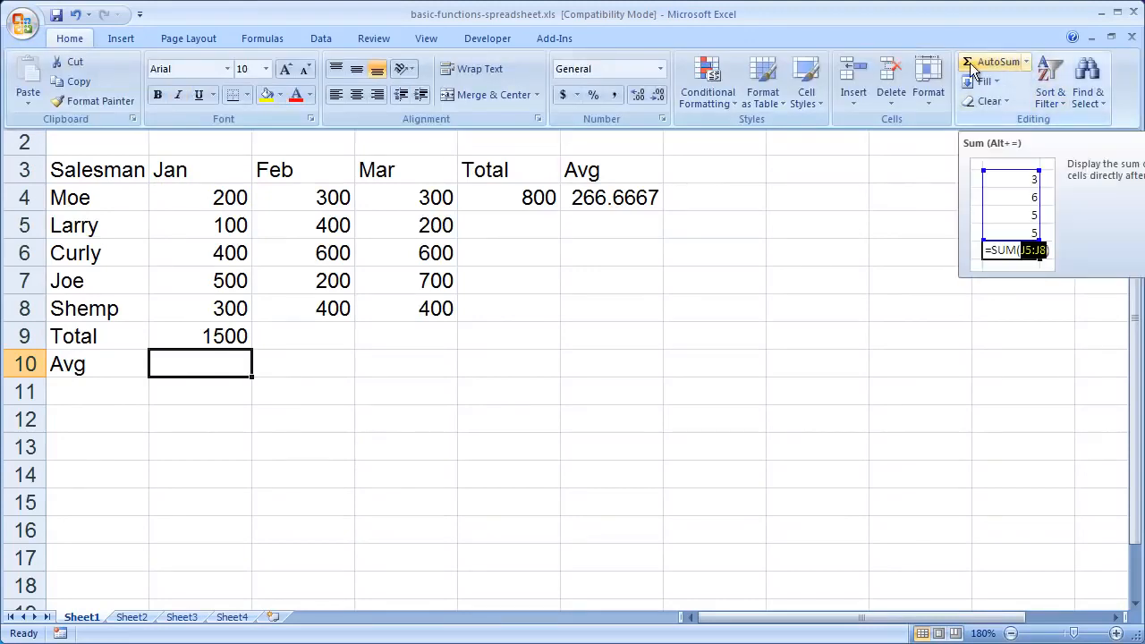
click(1028, 62)
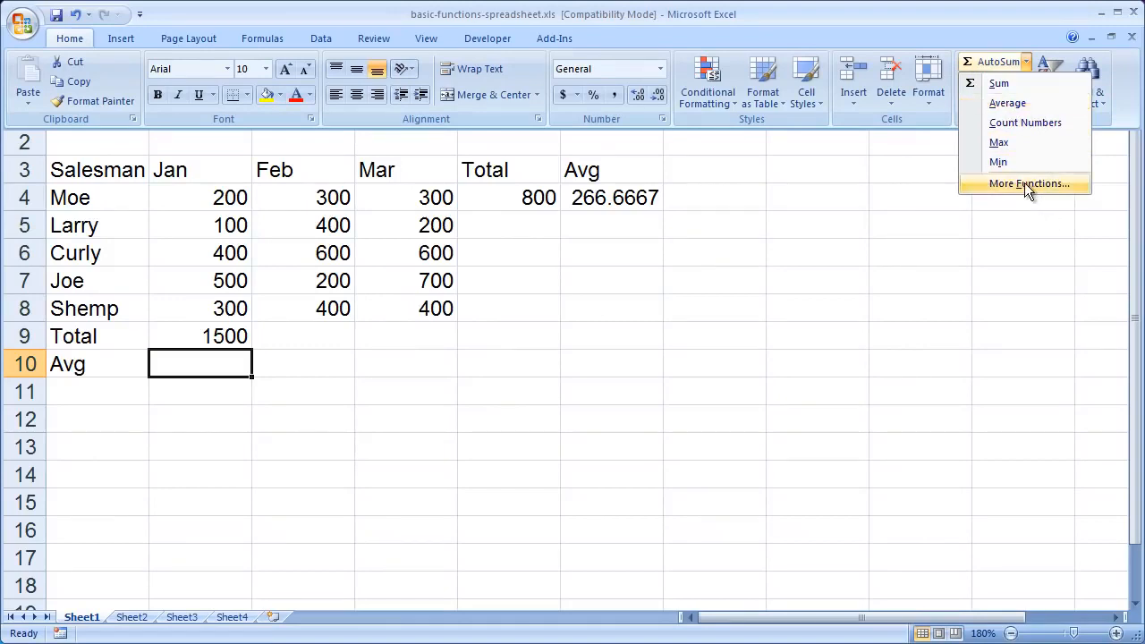
click(1008, 103)
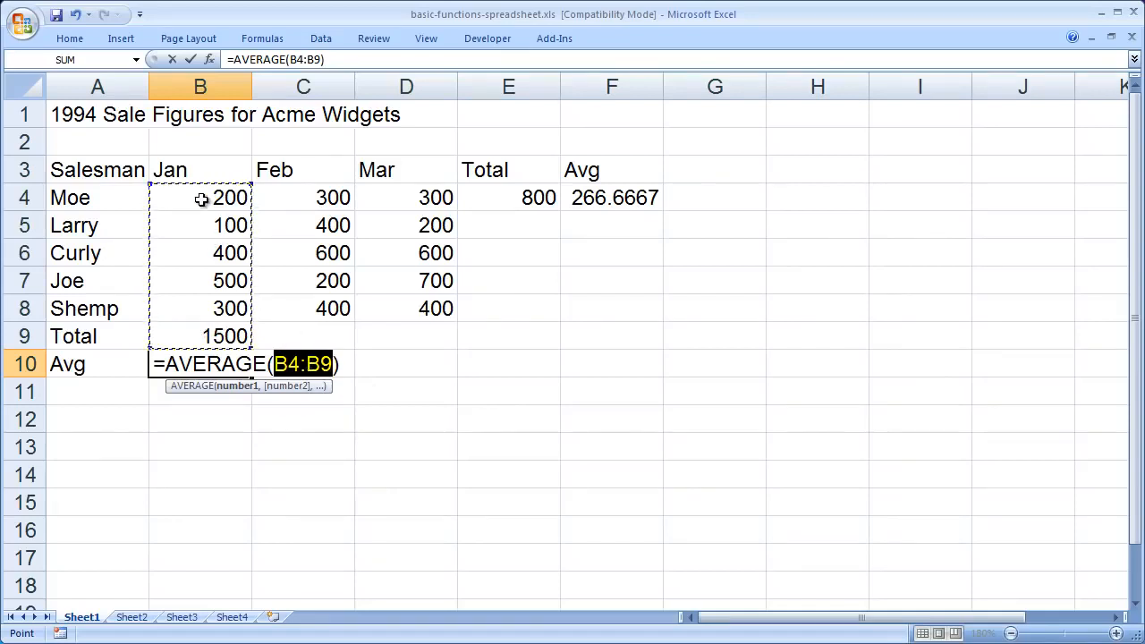
drag(219, 206, 163, 300)
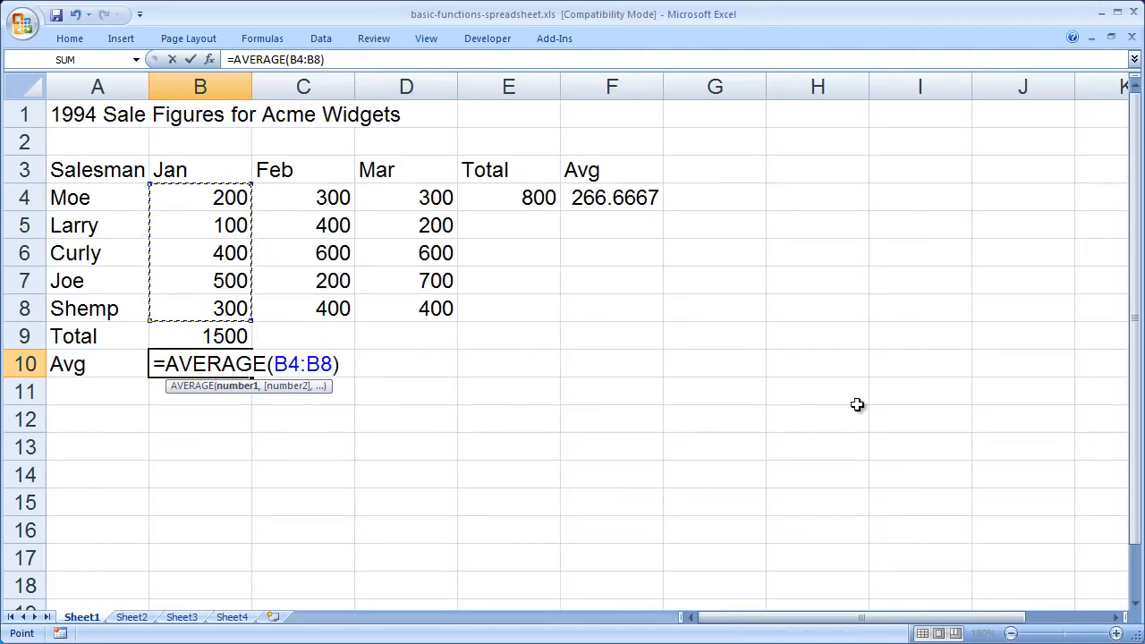
key(Return)
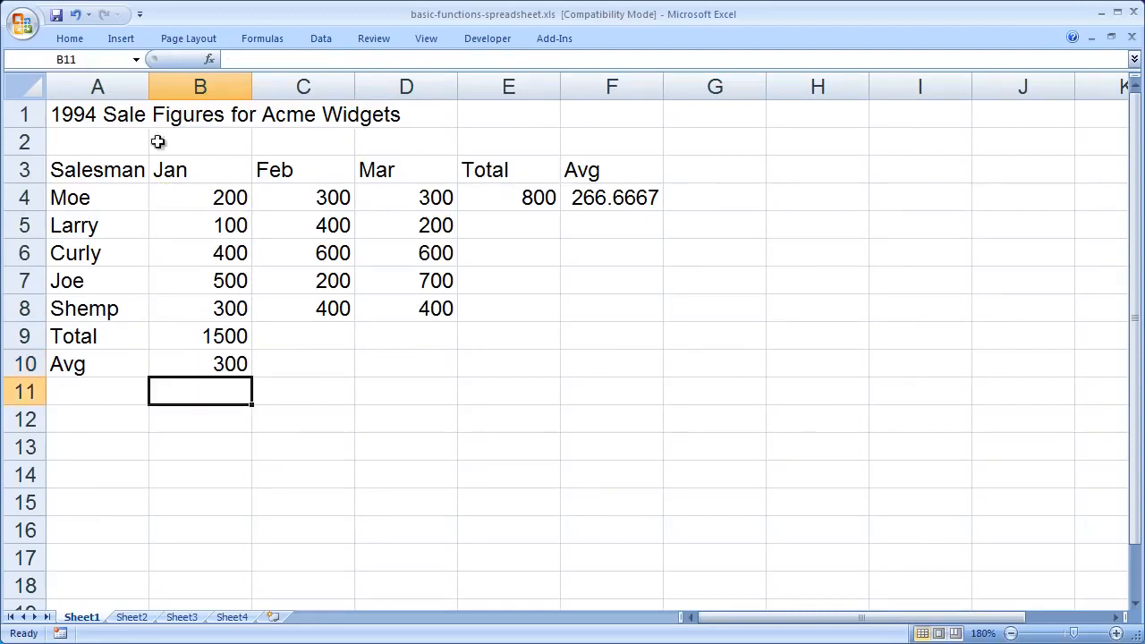
Inspect the title in A1 and the formula and referenced cells behind the total in E4
click(99, 116)
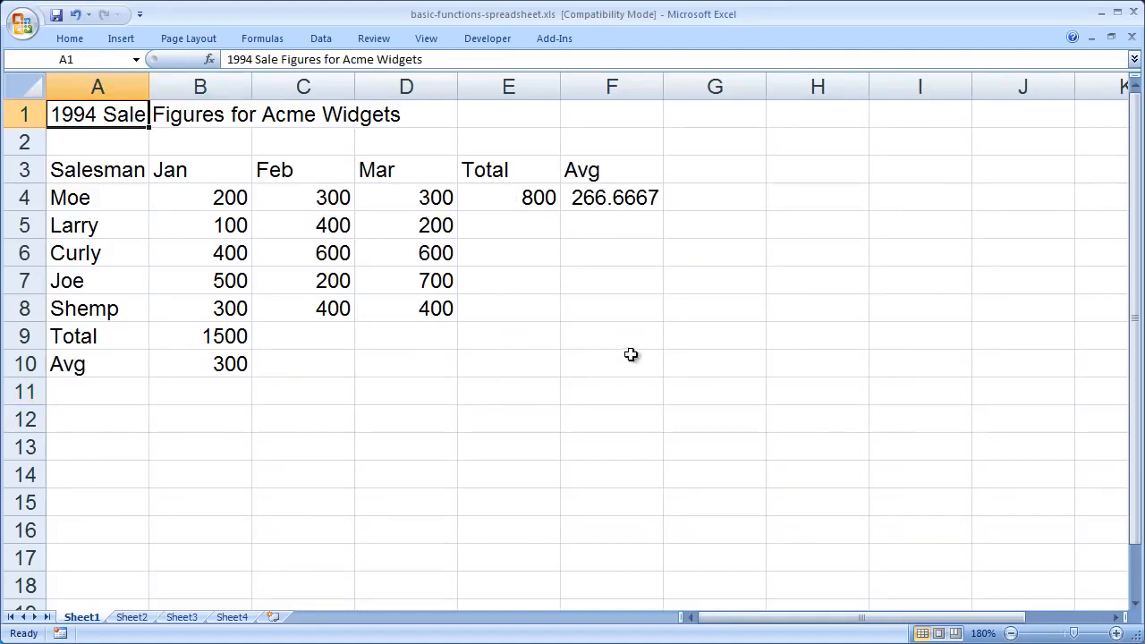
click(515, 199)
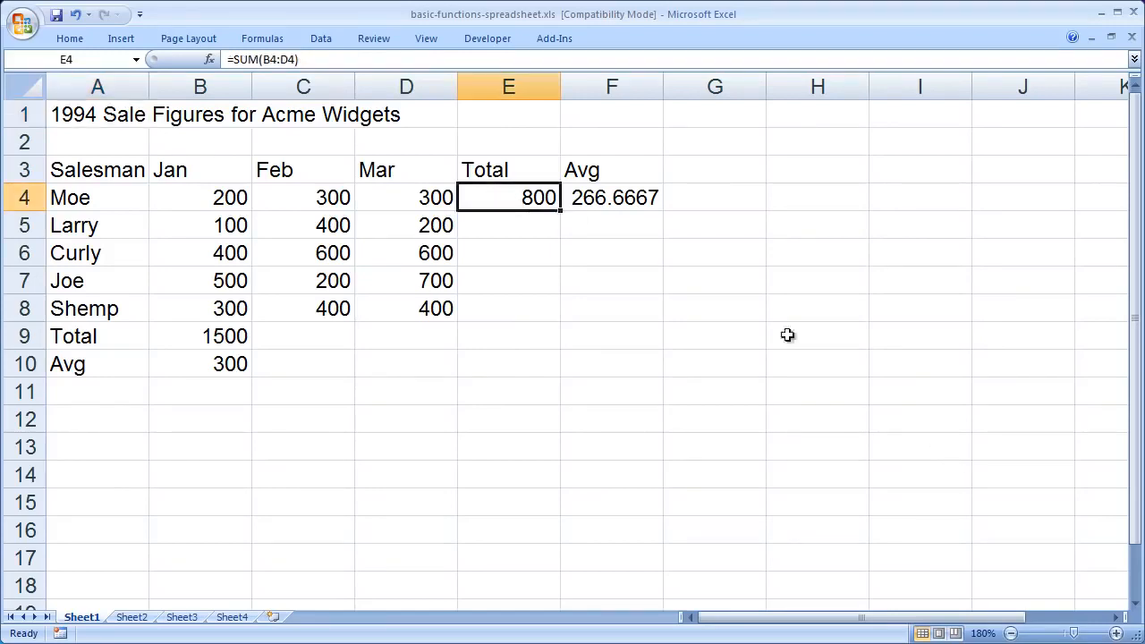
double_click(529, 195)
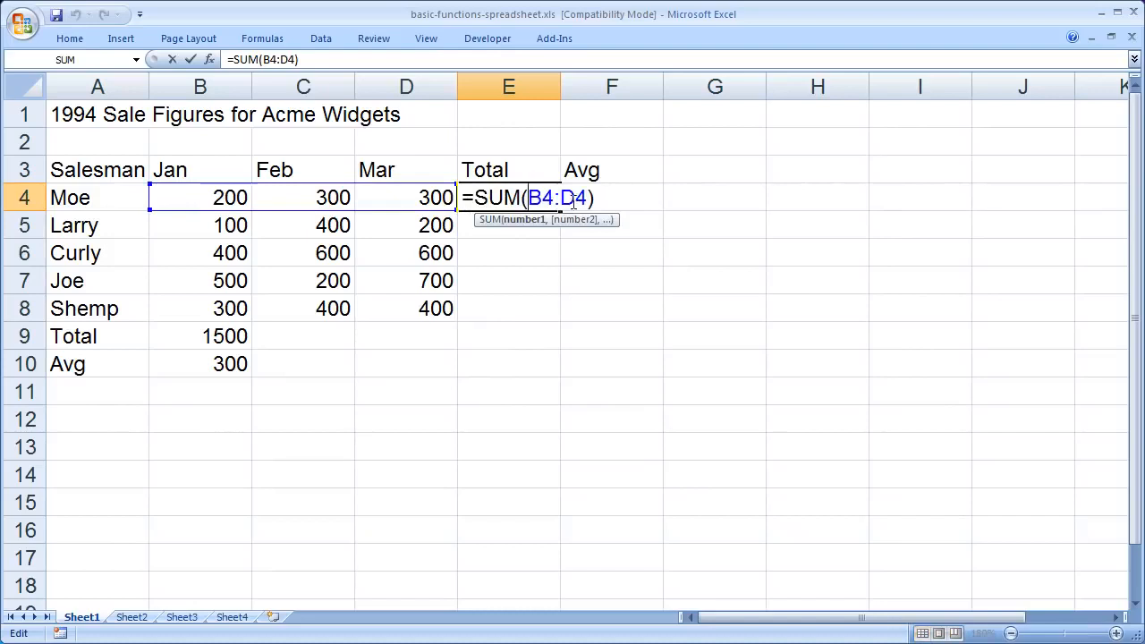
key(Return)
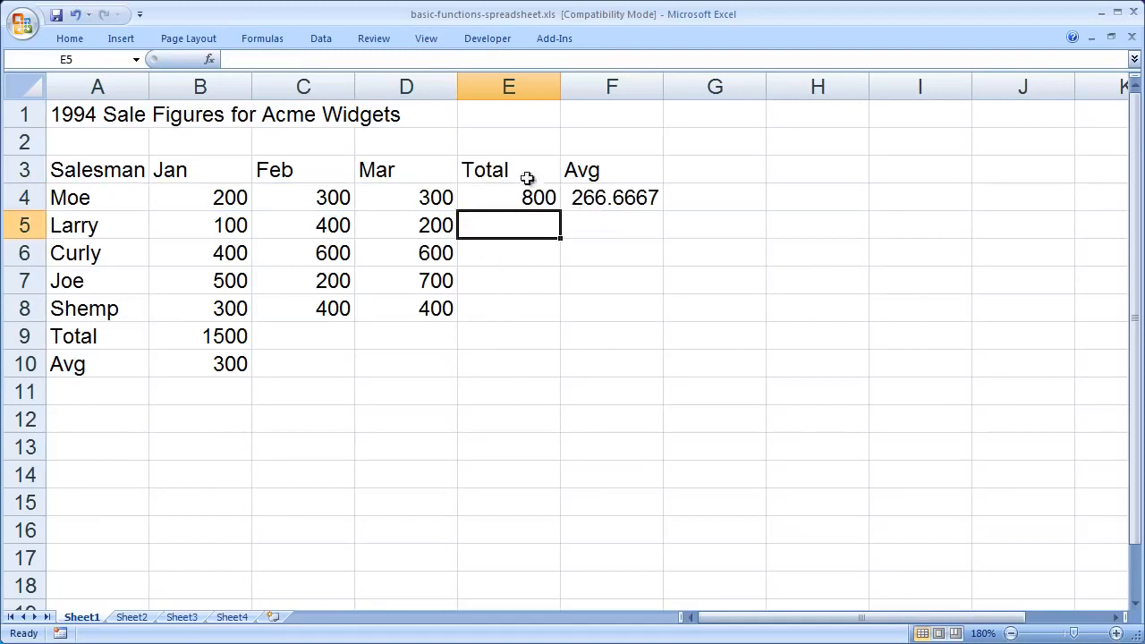
Fill the SUM formula from E4 down through E8 to total the remaining salesmen's sales
click(488, 201)
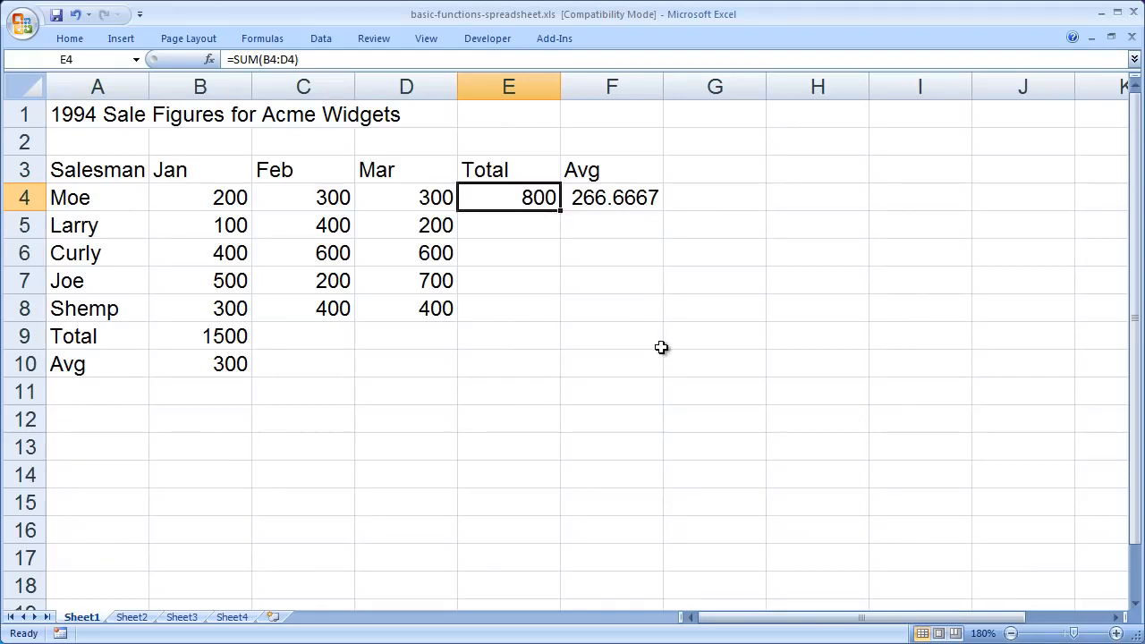
drag(559, 216, 551, 332)
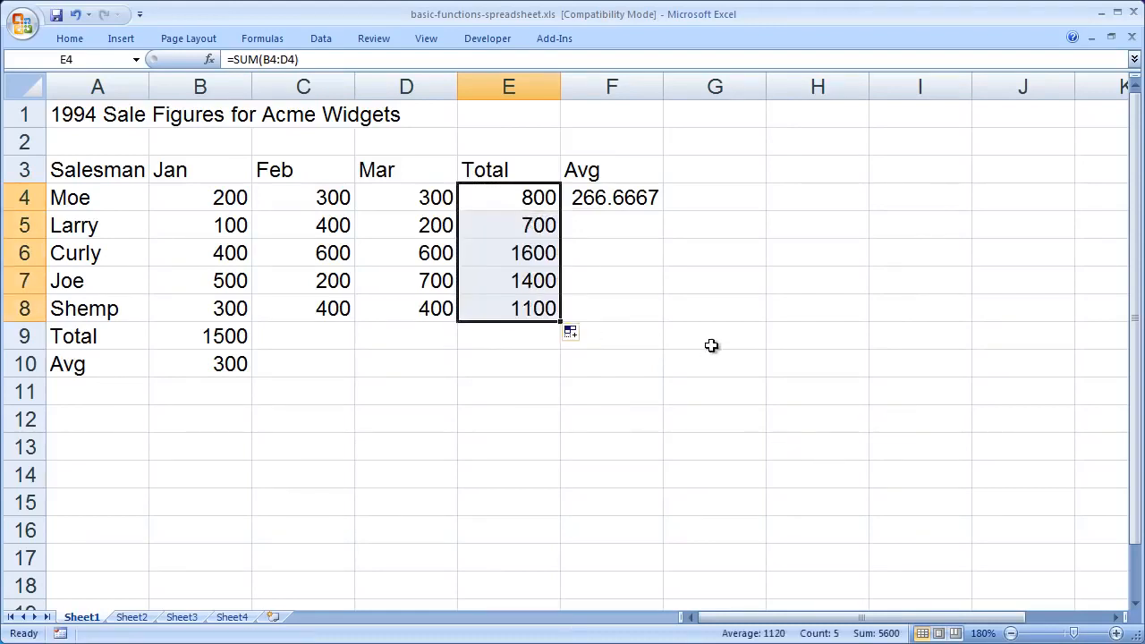
Examine the SUM formulas and the cells they reference in E4, E5 and E6, leaving each formula as it is
click(792, 290)
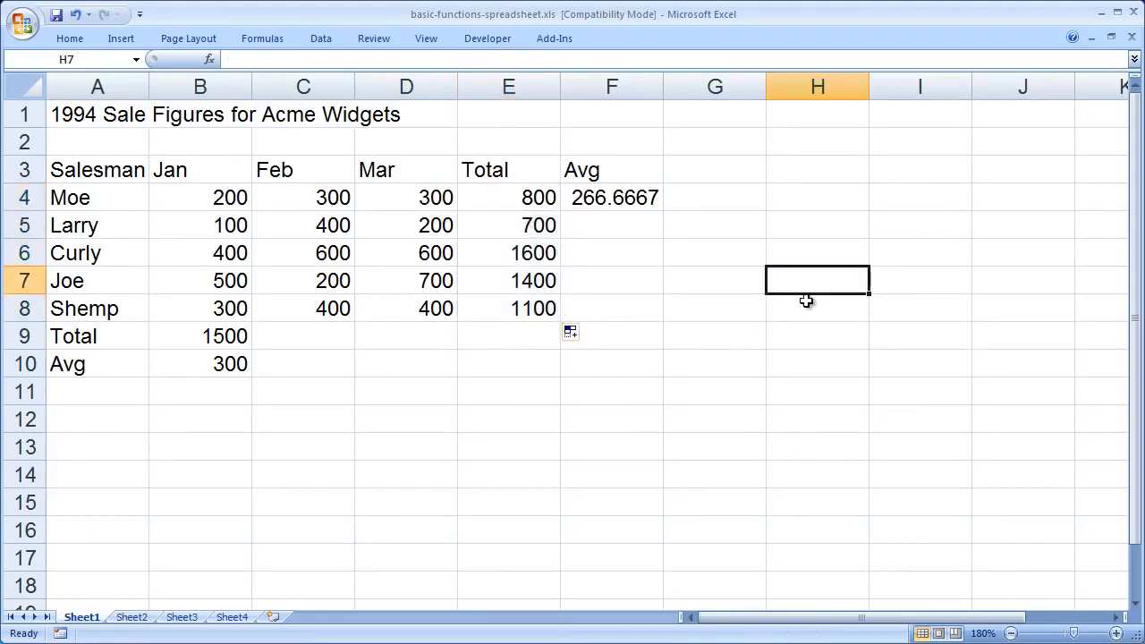
click(482, 198)
double_click(482, 197)
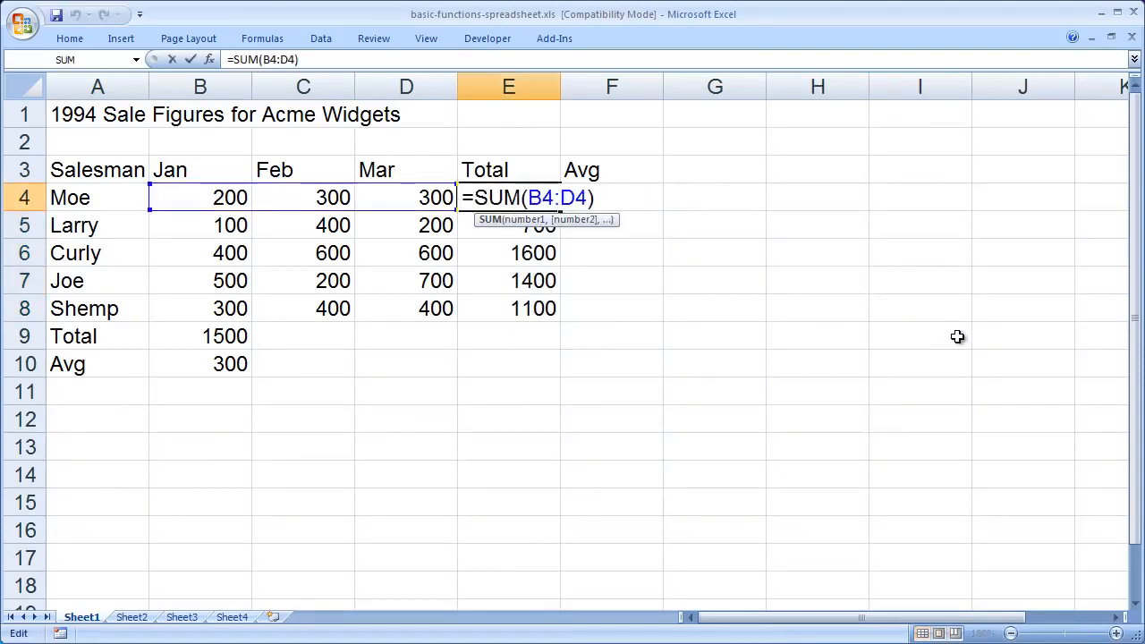
click(465, 198)
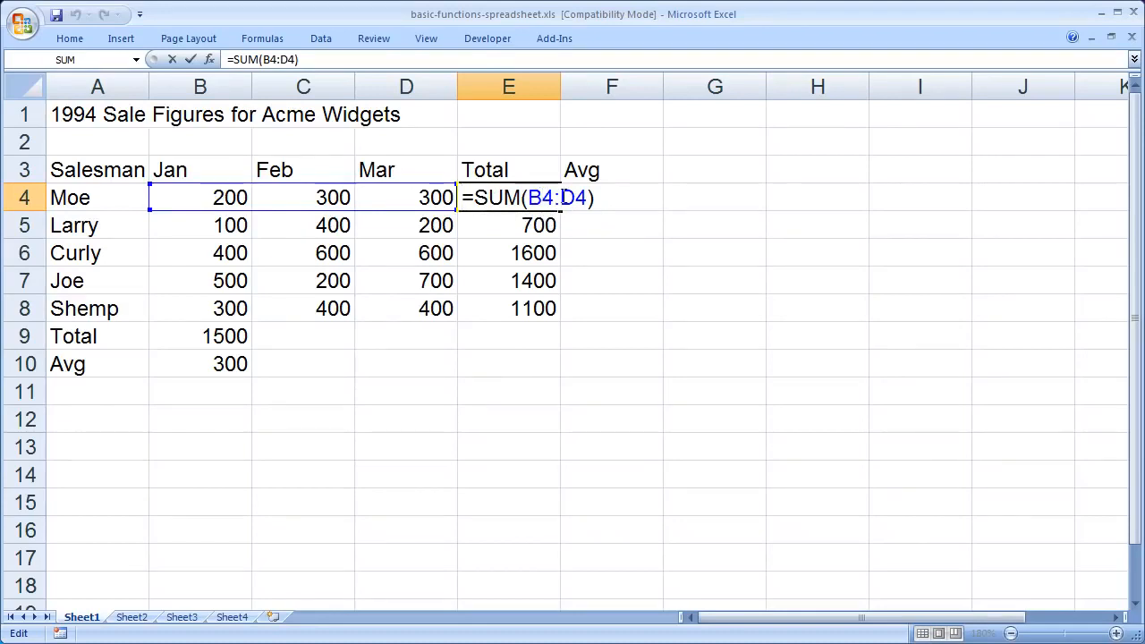
key(Return)
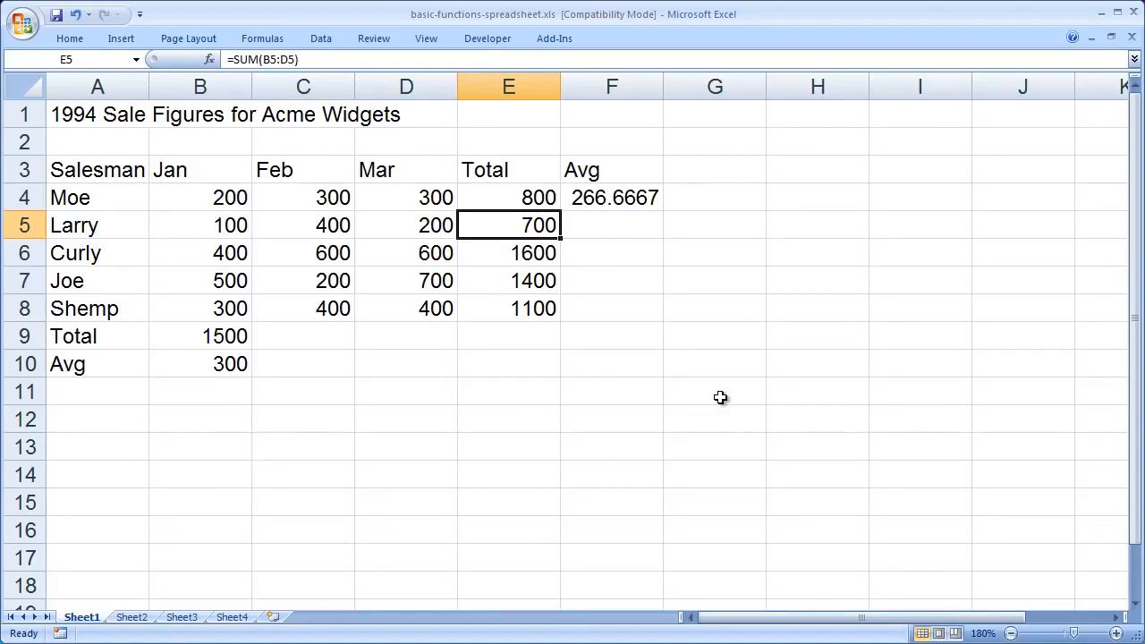
double_click(521, 227)
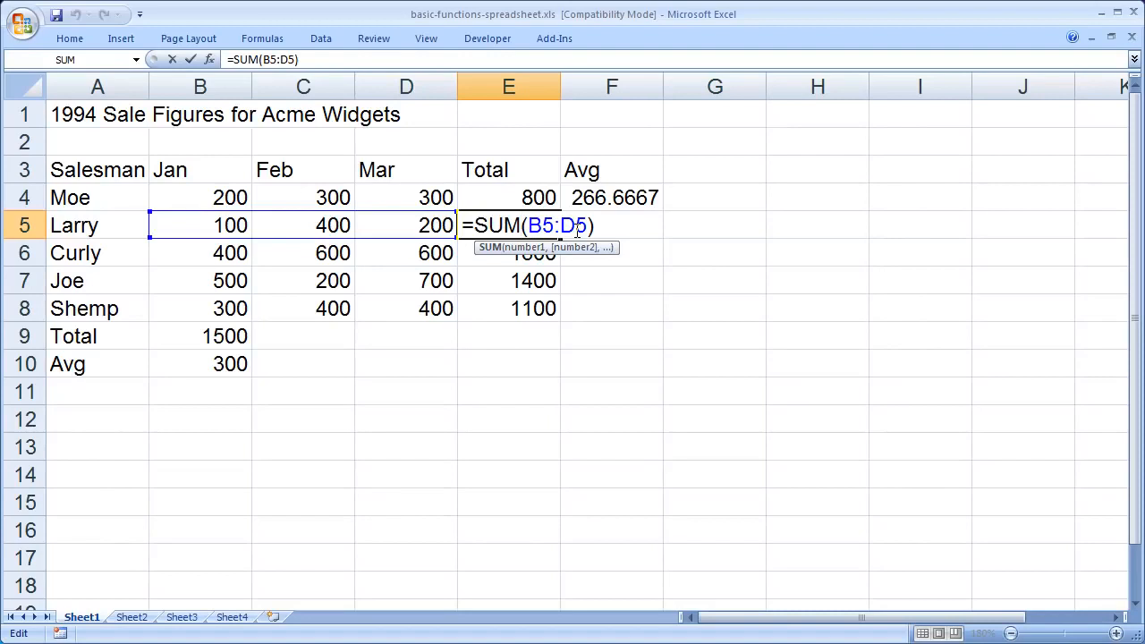
key(Return)
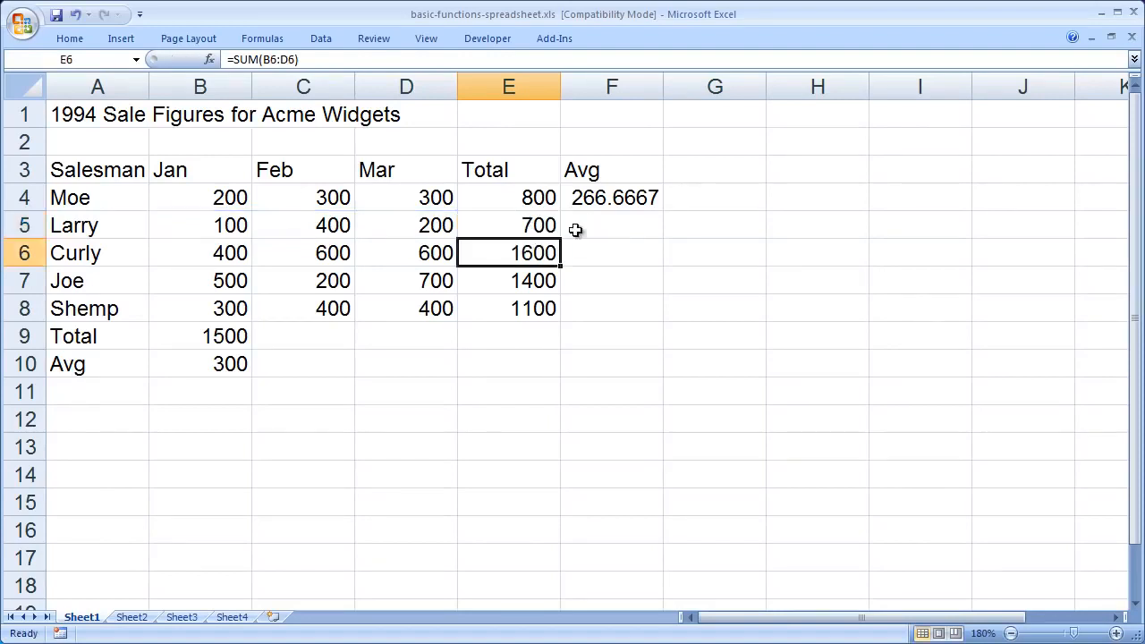
double_click(524, 252)
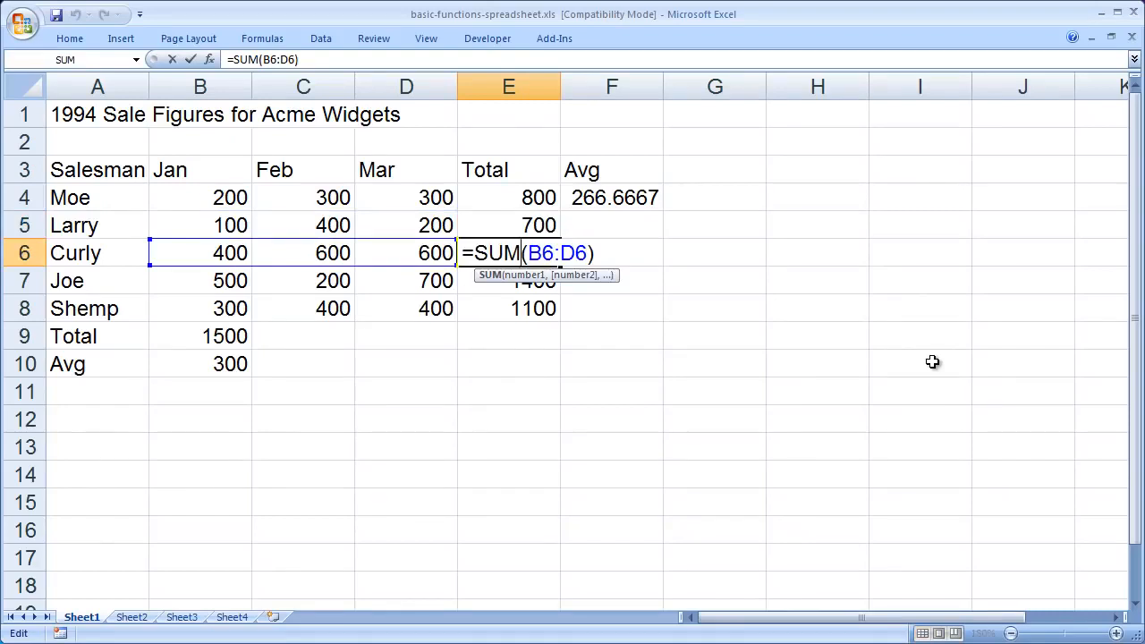
key(Return)
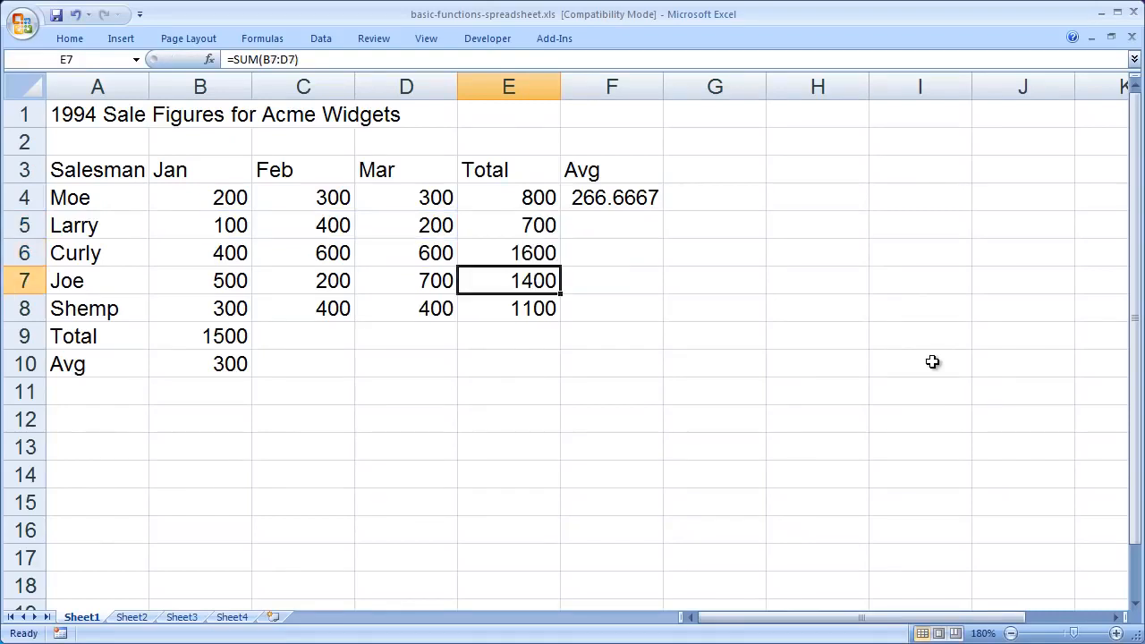
Check the AVERAGE formula in F4 and fill it down through F8 to average the remaining salesmen's sales
click(619, 199)
double_click(625, 193)
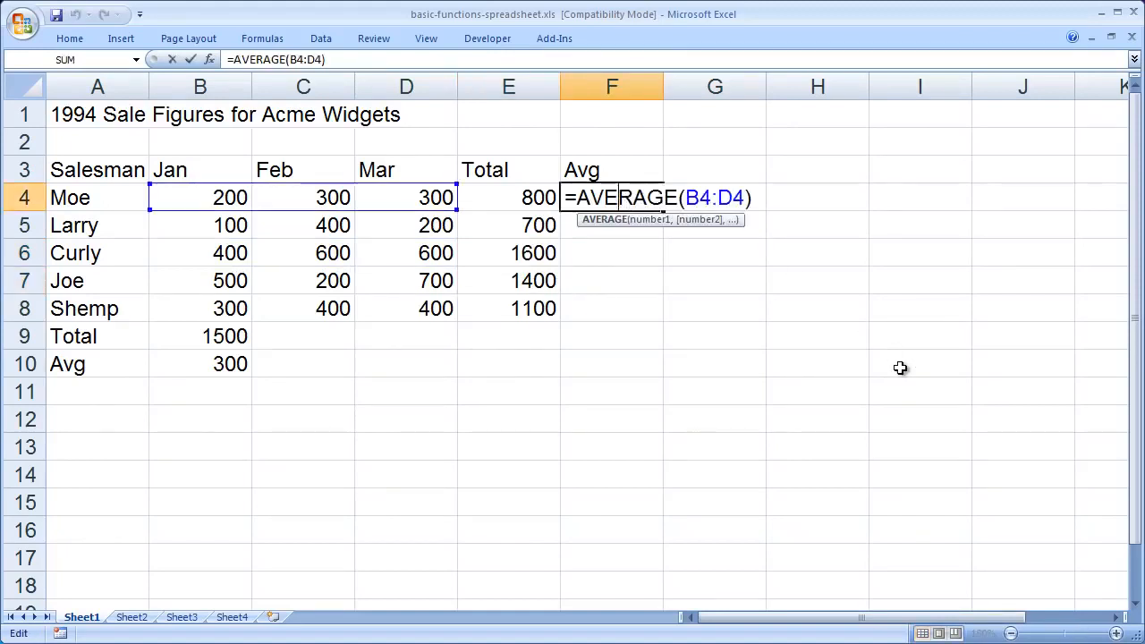
key(Return)
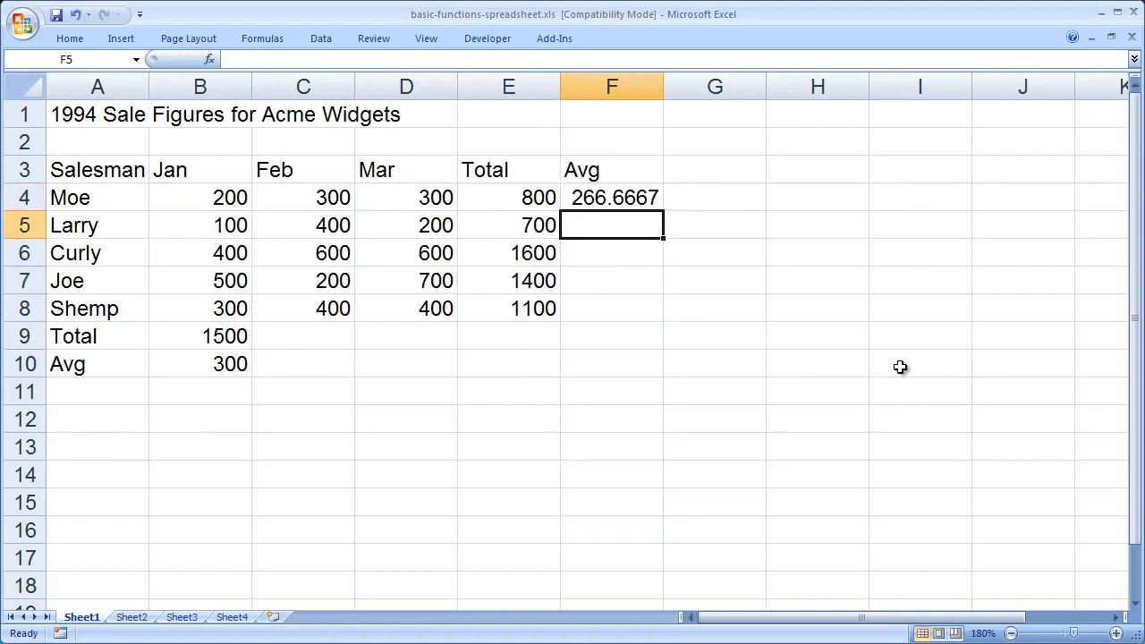
click(617, 200)
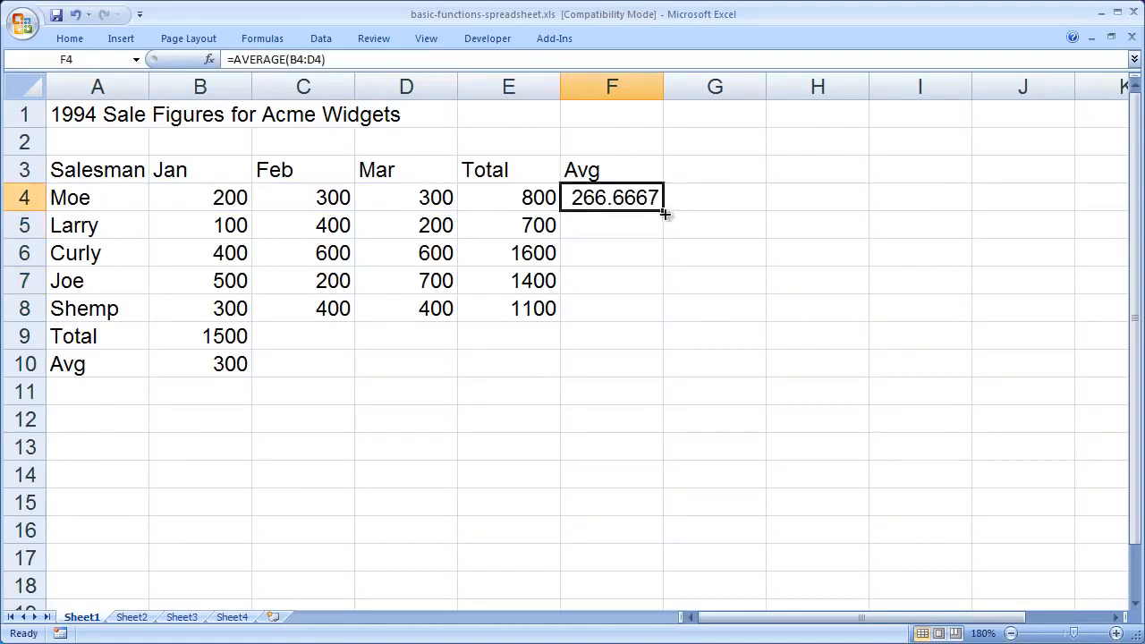
drag(664, 223, 650, 319)
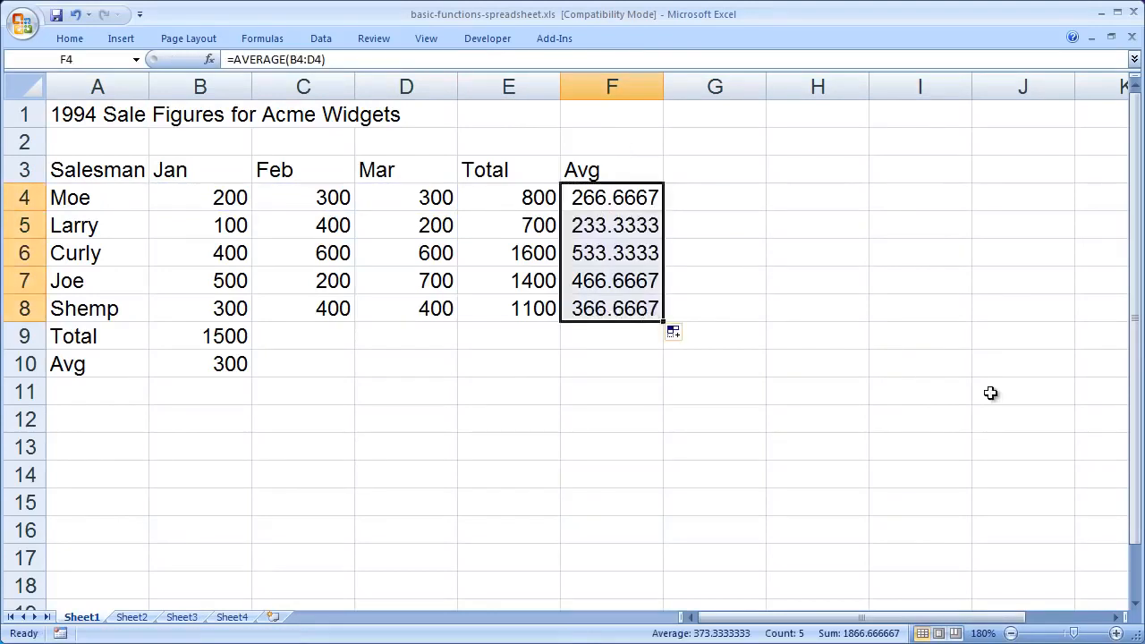
Inspect the filled AVERAGE formula in F5 and the cells it references
click(882, 360)
double_click(597, 224)
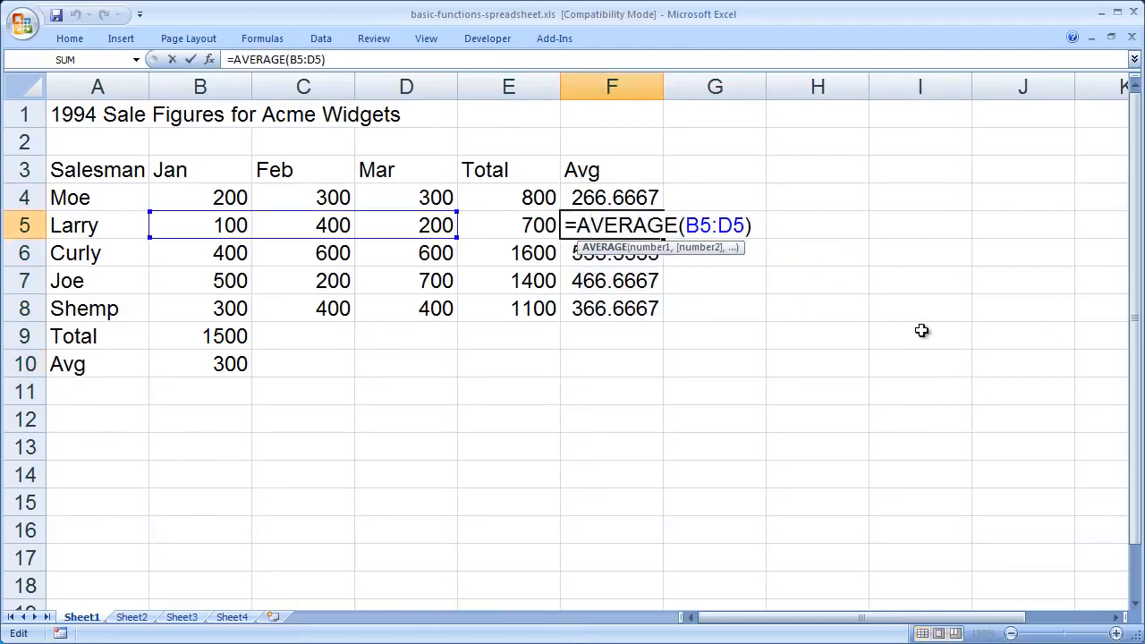
key(Return)
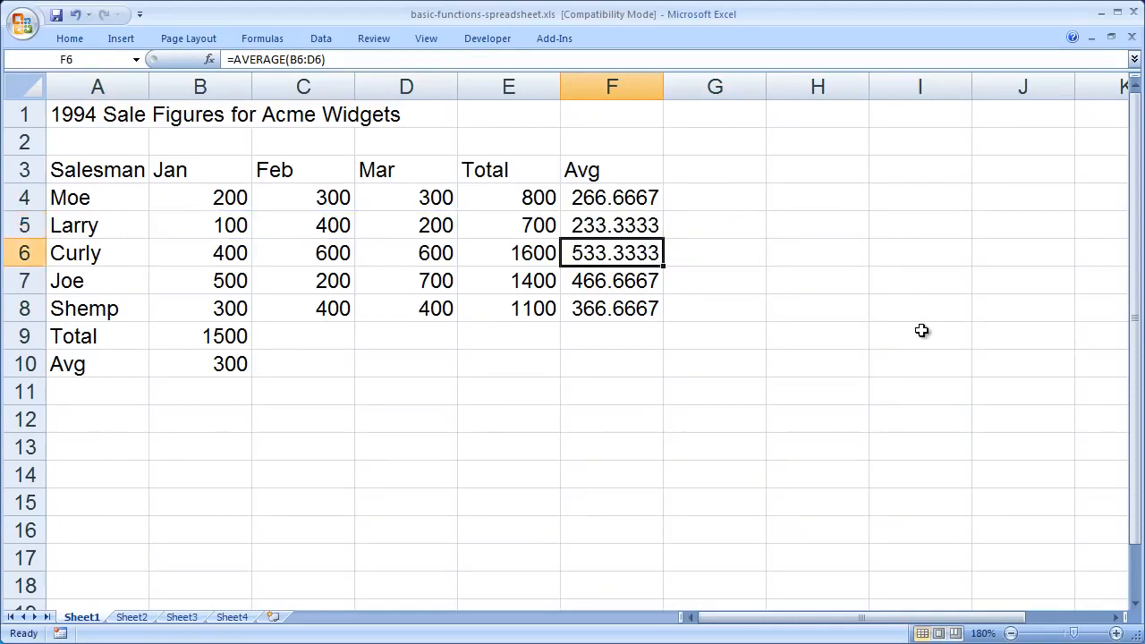
Fill the January total in B9 and average in B10 across to column D for February and March, and select A1
click(201, 336)
drag(252, 351, 412, 347)
click(209, 367)
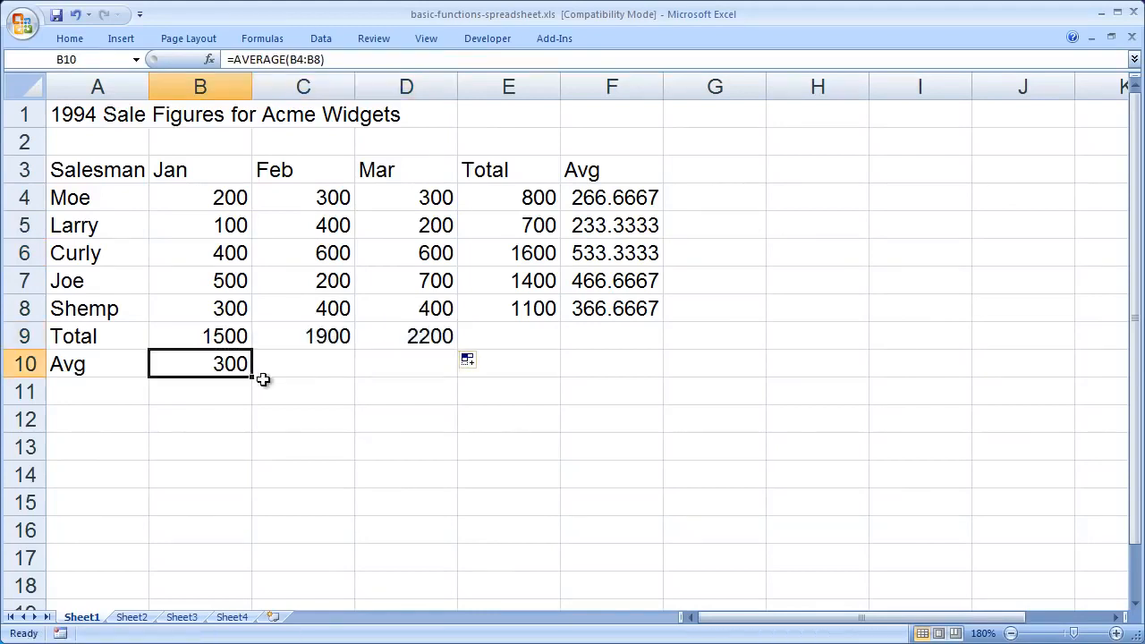
drag(252, 376, 430, 379)
click(81, 113)
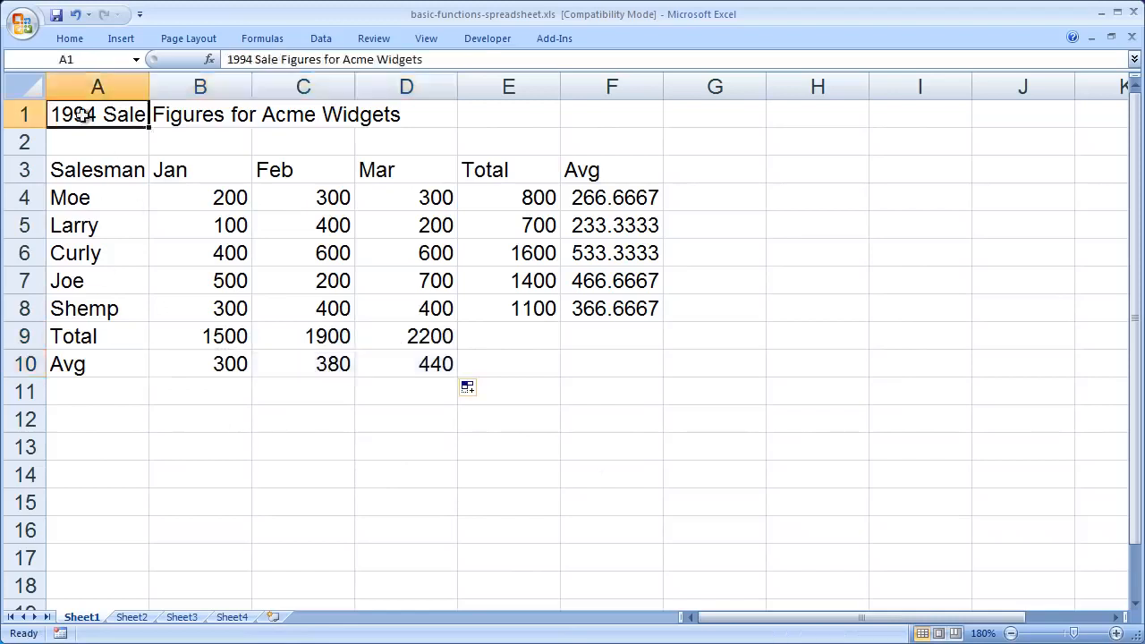